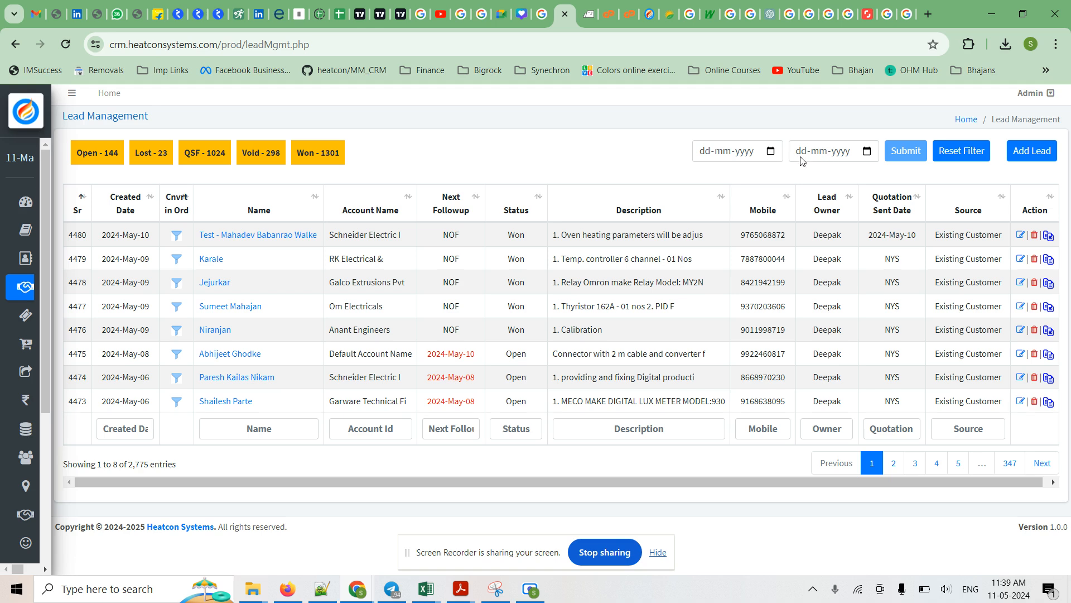
Filter the lead list to the date range 01-05-2024 through 11-05-2024.
{"action": "left_click", "coordinate": [771, 151]}
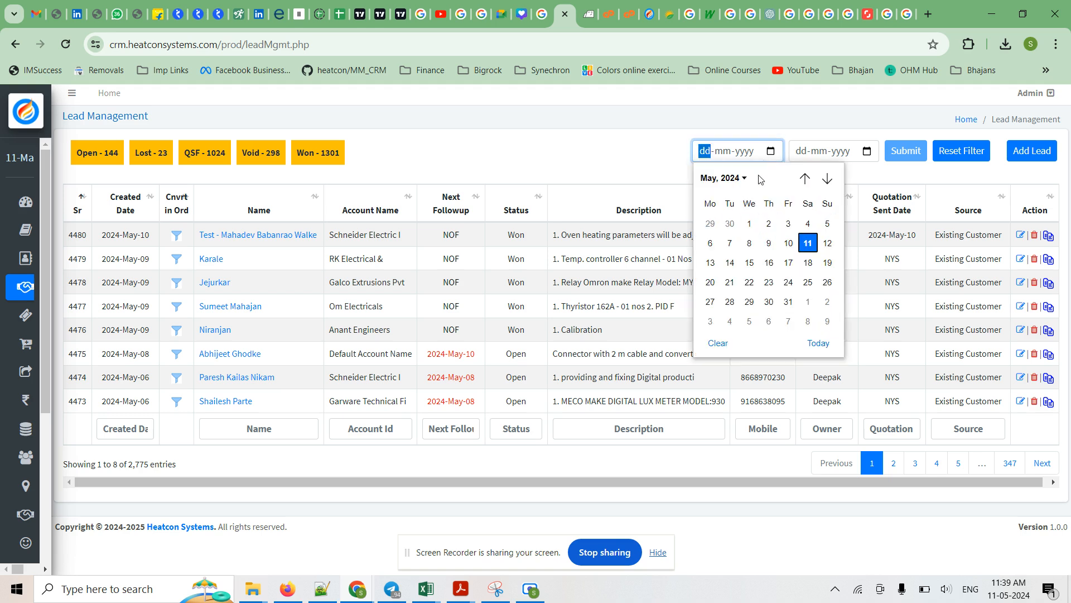
{"action": "left_click", "coordinate": [750, 224]}
{"action": "left_click", "coordinate": [866, 152]}
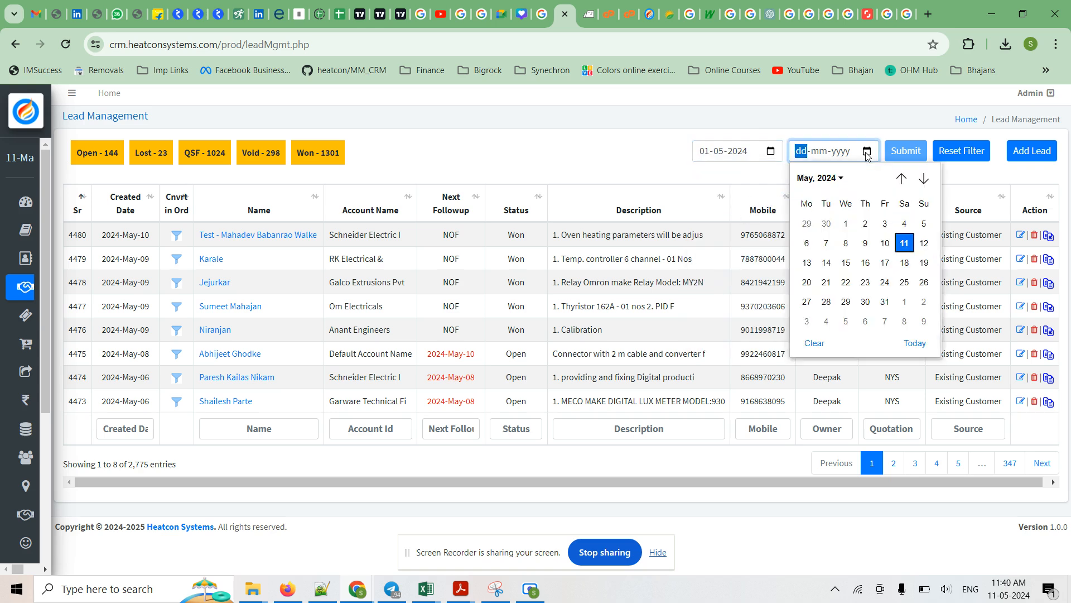
{"action": "left_click", "coordinate": [906, 246]}
{"action": "left_click", "coordinate": [906, 152]}
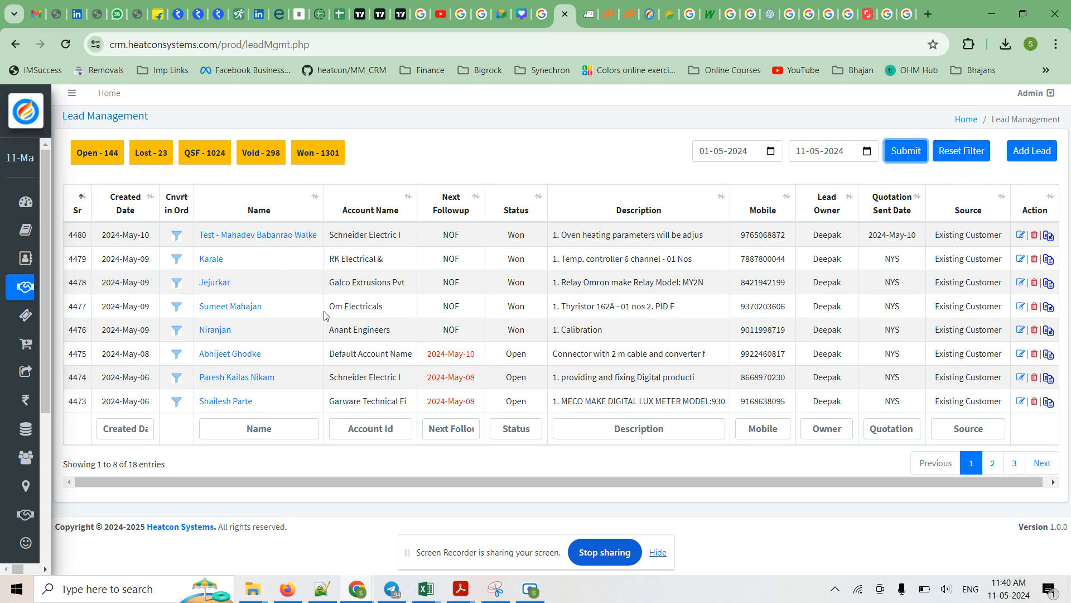
Reset the lead list's date filter and highlight the entry count below the table.
{"action": "left_click", "coordinate": [954, 158]}
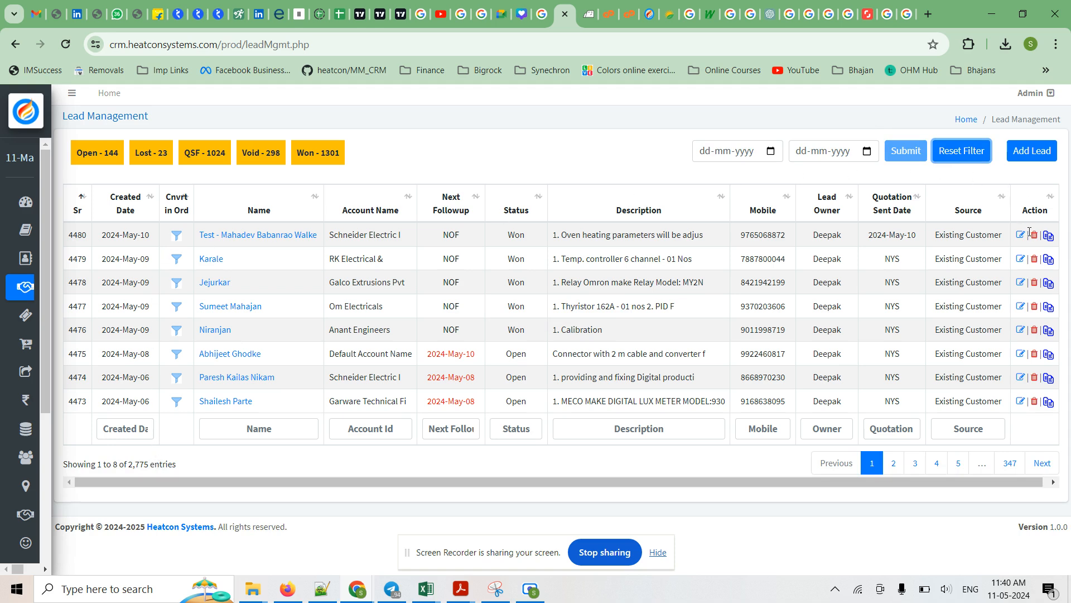
{"action": "left_click", "coordinate": [1032, 159]}
{"action": "left_click_drag", "start_coordinate": [96, 464], "coordinate": [168, 461]}
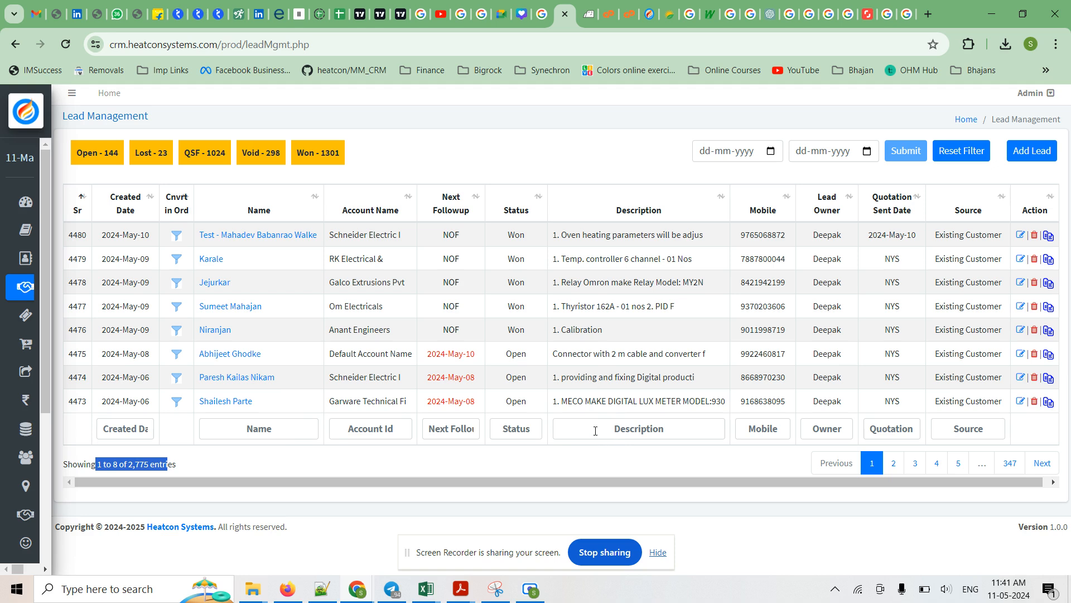
Search the lead list's Name column for part of a customer's name, and clear the search.
{"action": "left_click", "coordinate": [294, 430]}
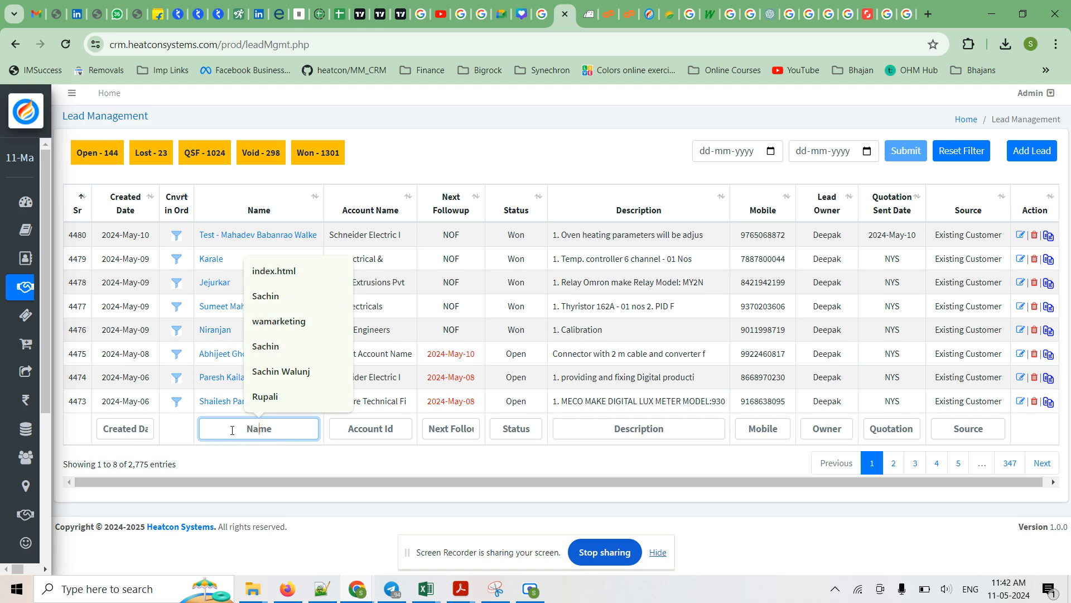
{"action": "type", "text": "Nira"}
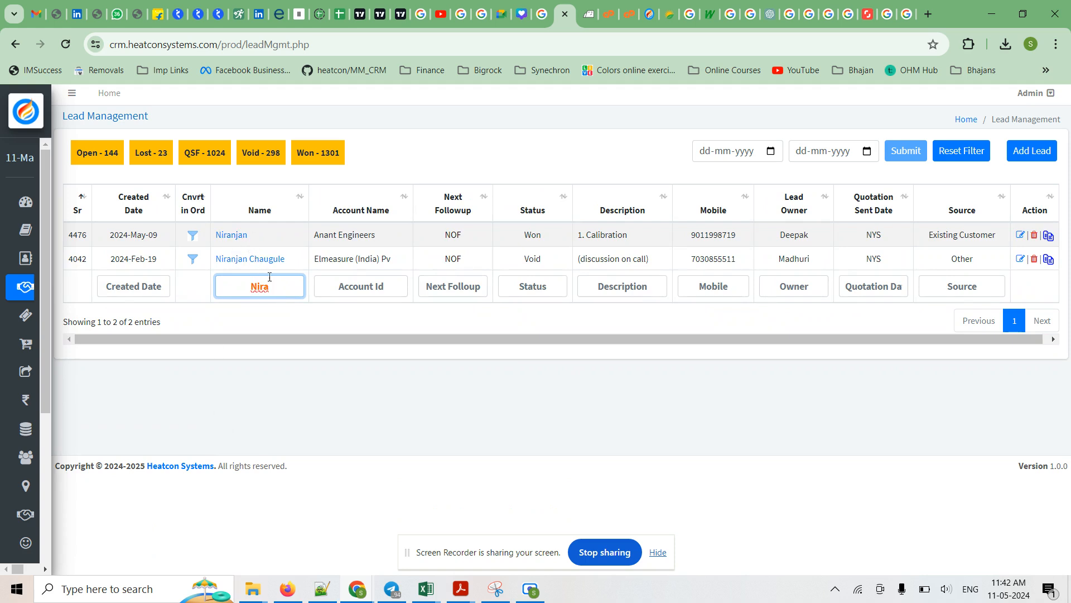
{"action": "key", "text": "BackSpace"}
{"action": "key", "text": "BackSpace"}
{"action": "key", "text": "BackSpace"}
{"action": "key", "text": "BackSpace"}
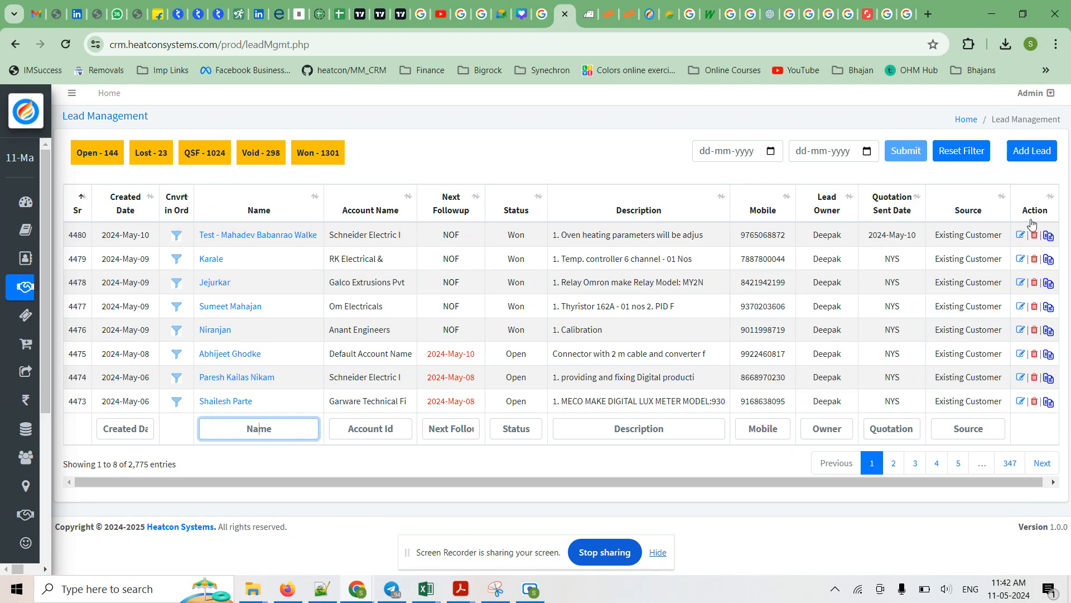
Start a new lead and enter Temperature Sensor as its name.
{"action": "left_click", "coordinate": [1021, 159]}
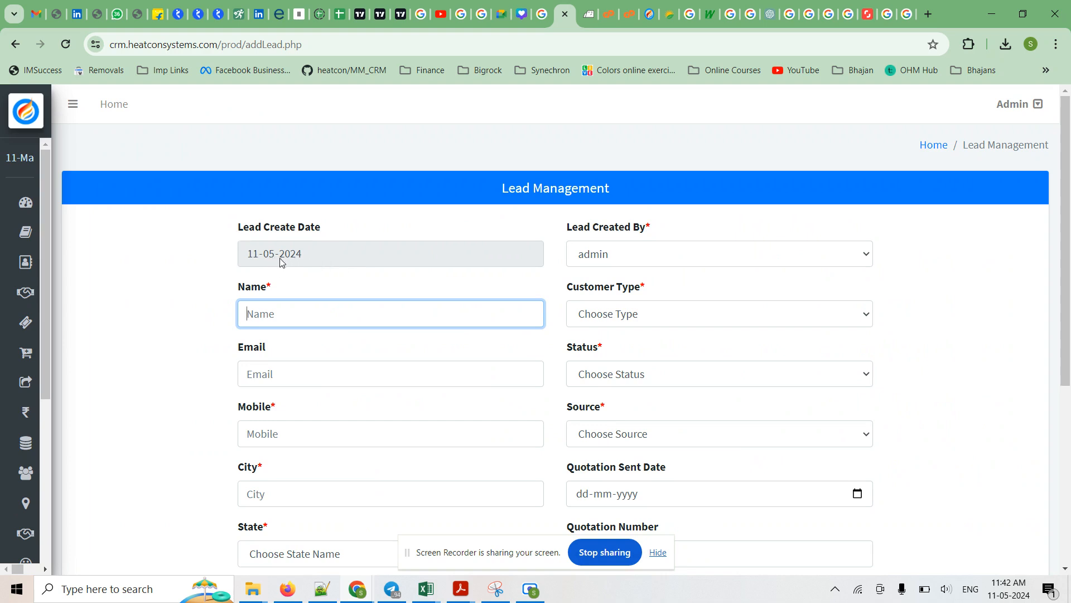
{"action": "scroll", "coordinate": [282, 262], "scroll_direction": "down", "scroll_amount": 3}
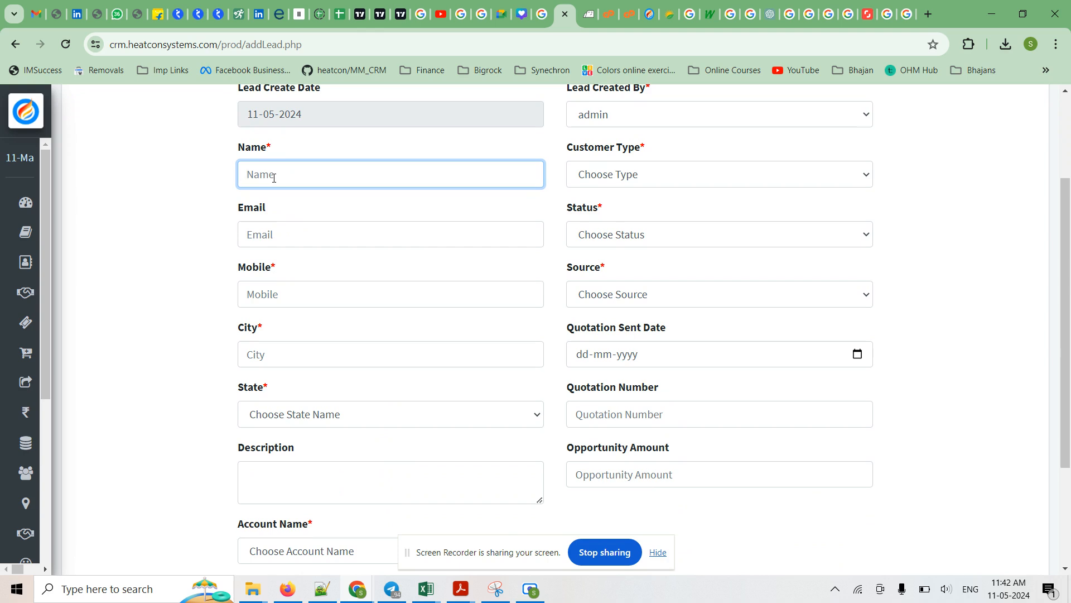
{"action": "type", "text": "Temperature S"}
{"action": "type", "text": "ensor"}
Leave the email empty and enter the new lead's mobile number.
{"action": "left_click", "coordinate": [270, 237]}
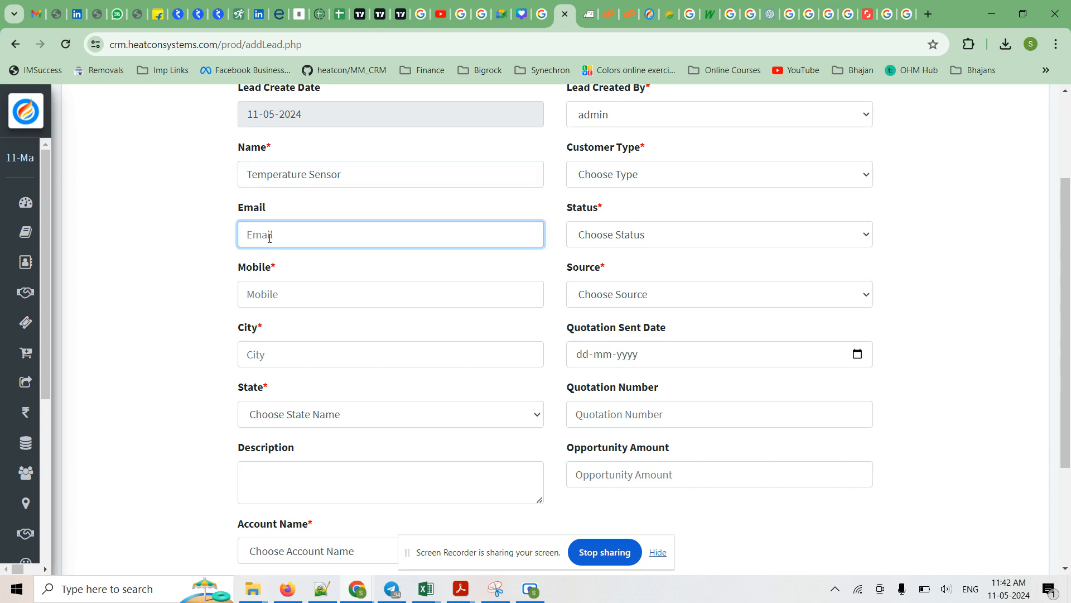
{"action": "left_click", "coordinate": [301, 297]}
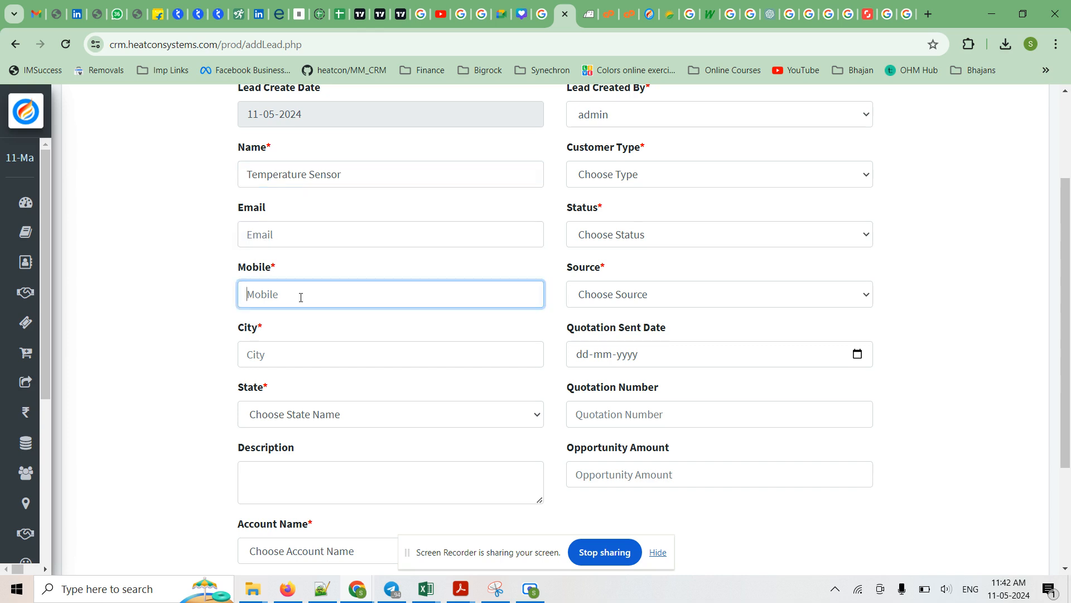
{"action": "type", "text": "1234567890"}
Set the lead's city to Nagar and its state to Maharashtra.
{"action": "left_click", "coordinate": [286, 361]}
{"action": "type", "text": "NAgar"}
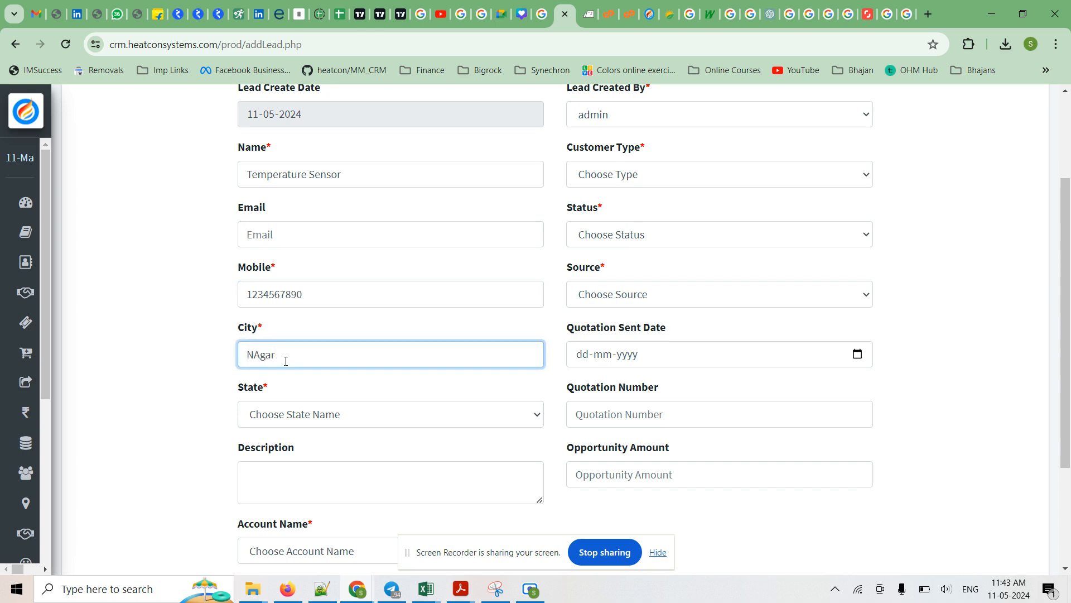
{"action": "key", "text": "Left"}
{"action": "key", "text": "BackSpace"}
{"action": "type", "text": "a"}
{"action": "left_click", "coordinate": [367, 425]}
{"action": "type", "text": "mah"}
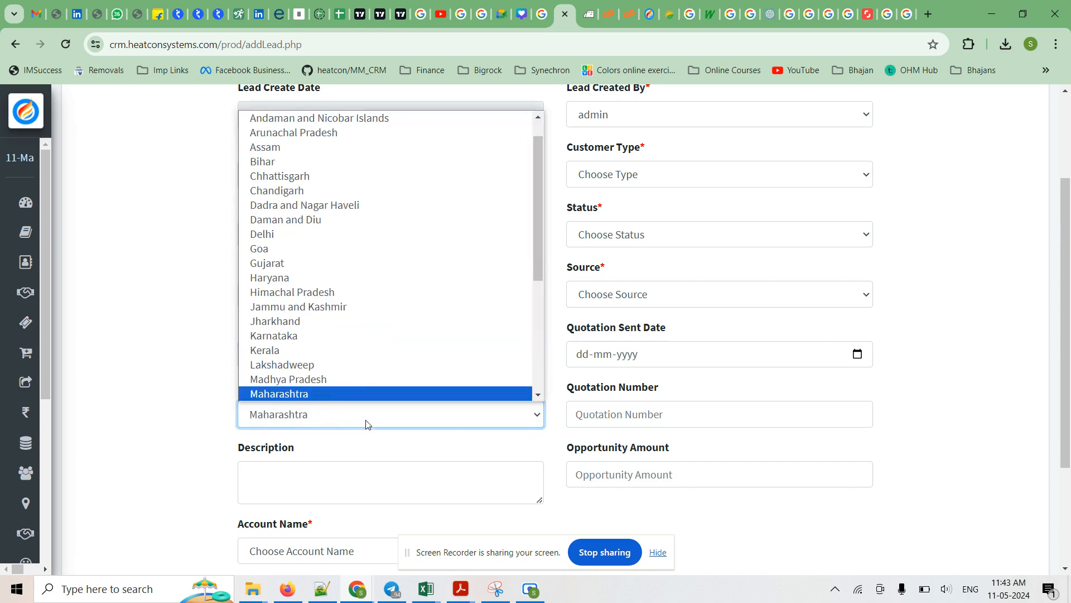
{"action": "left_click", "coordinate": [314, 396]}
{"action": "left_click", "coordinate": [204, 363]}
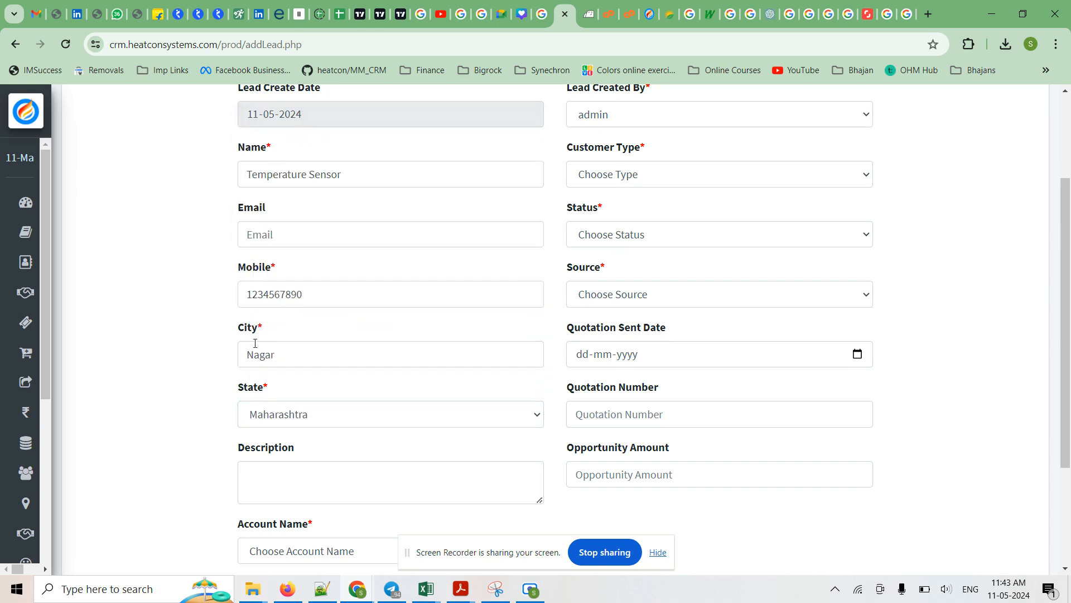
Enter the lead's description on three lines: 4 Temperature sensors, Wire and Buttons.
{"action": "scroll", "coordinate": [374, 411], "scroll_direction": "down", "scroll_amount": 3}
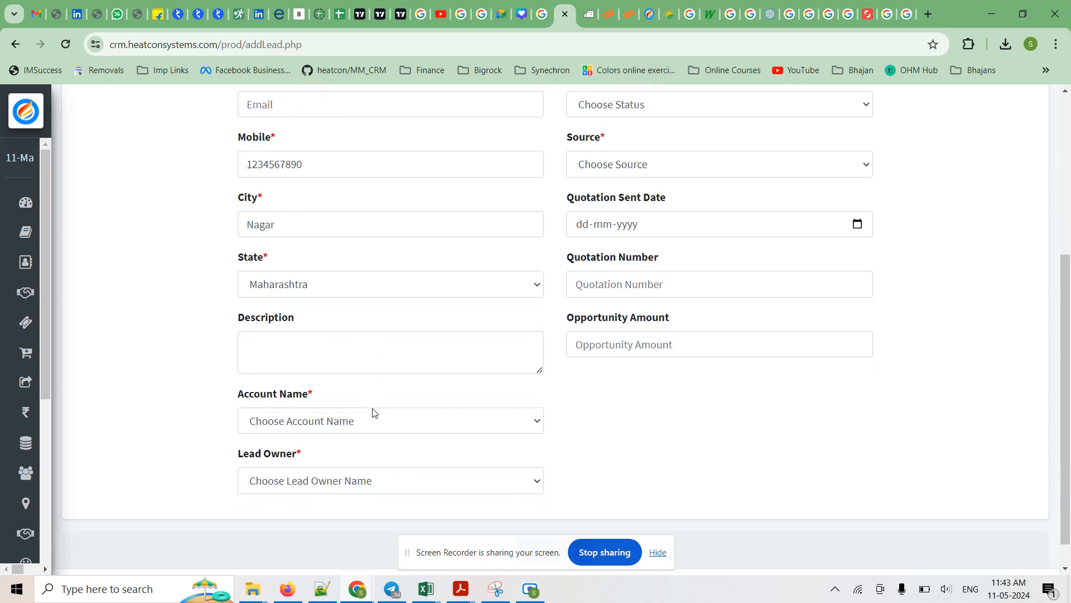
{"action": "left_click", "coordinate": [302, 339]}
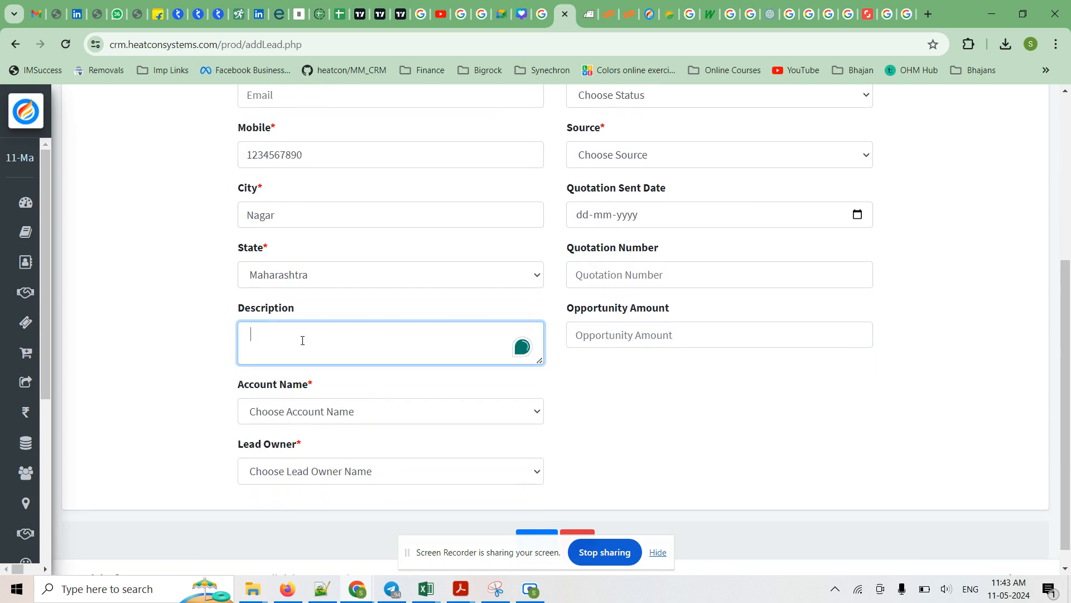
{"action": "type", "text": "4 Temperature sensosr"}
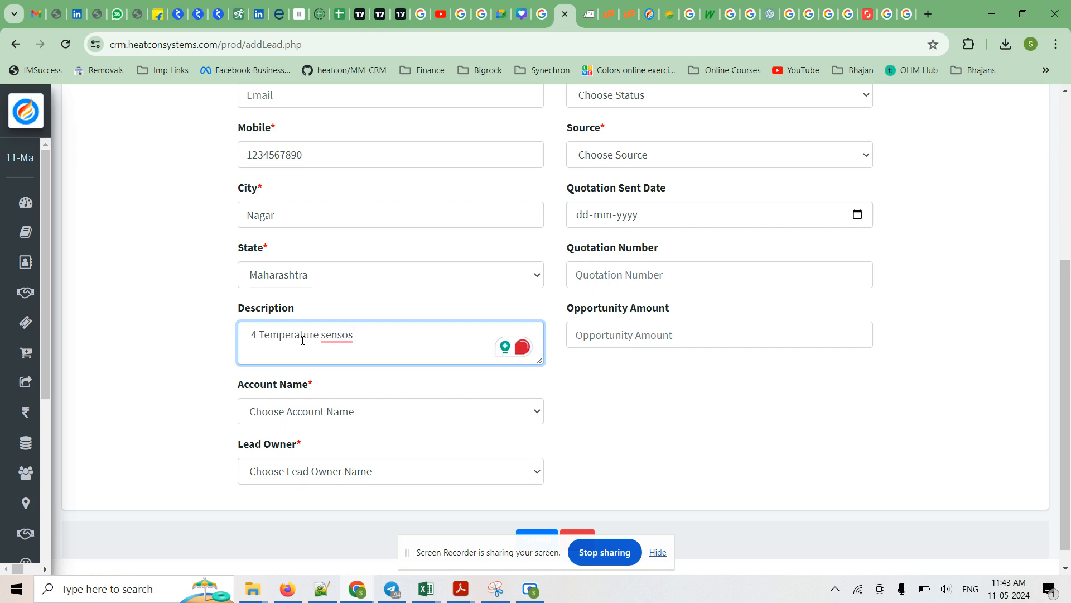
{"action": "key", "text": "BackSpace"}
{"action": "type", "text": "rs"}
{"action": "left_click", "coordinate": [373, 345]}
{"action": "type", "text": "Wire"}
{"action": "key", "text": "Return"}
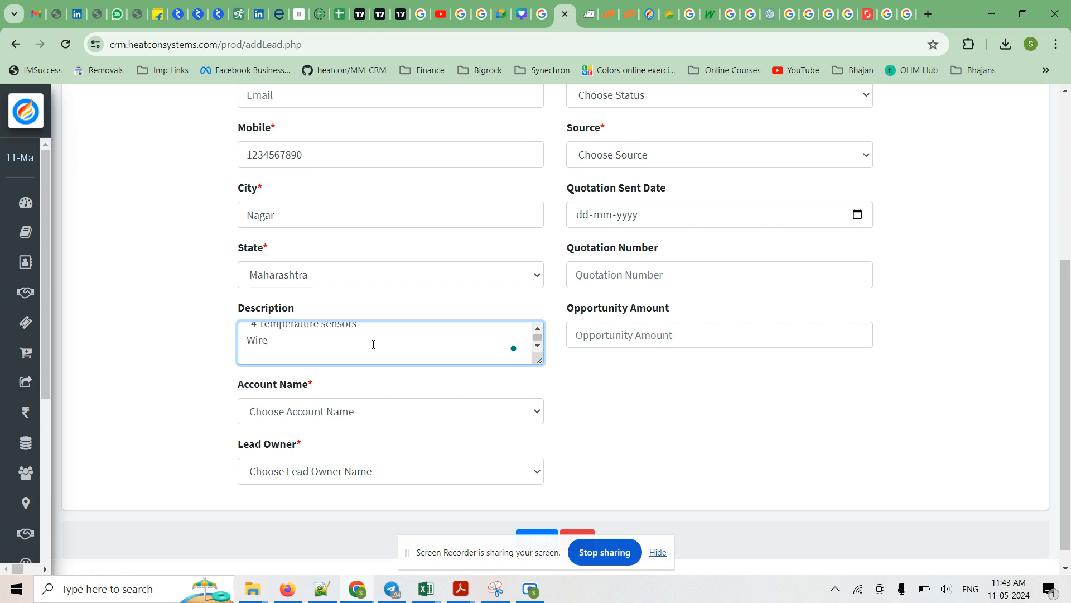
{"action": "type", "text": "Buttons"}
Remove the extra space before the first line of the description and check its remaining lines.
{"action": "scroll", "coordinate": [296, 341], "scroll_direction": "up", "scroll_amount": 1}
{"action": "left_click", "coordinate": [248, 337]}
{"action": "key", "text": "BackSpace"}
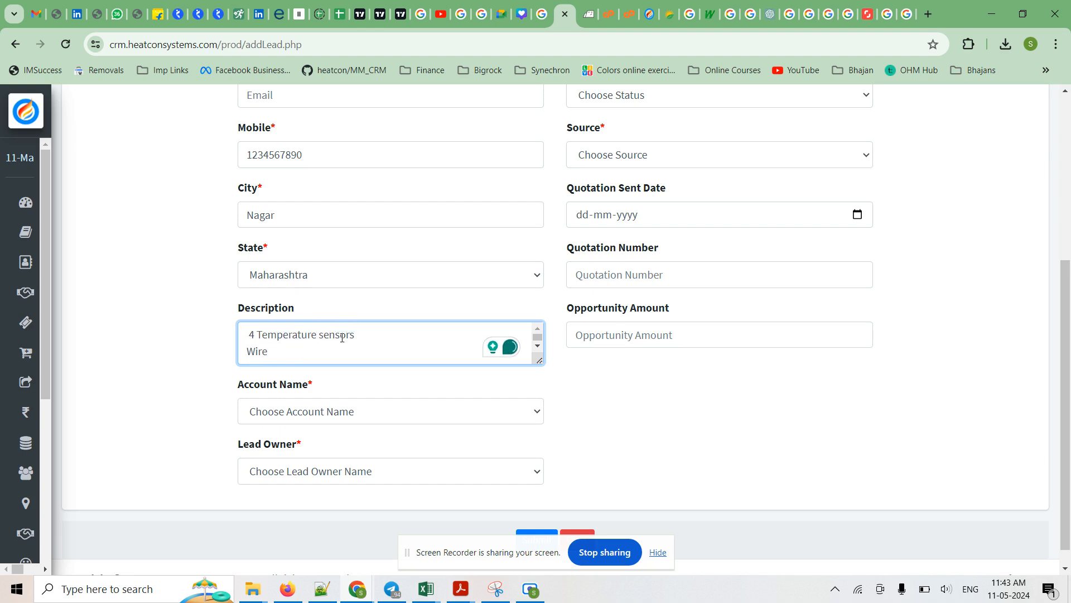
{"action": "key", "text": "BackSpace"}
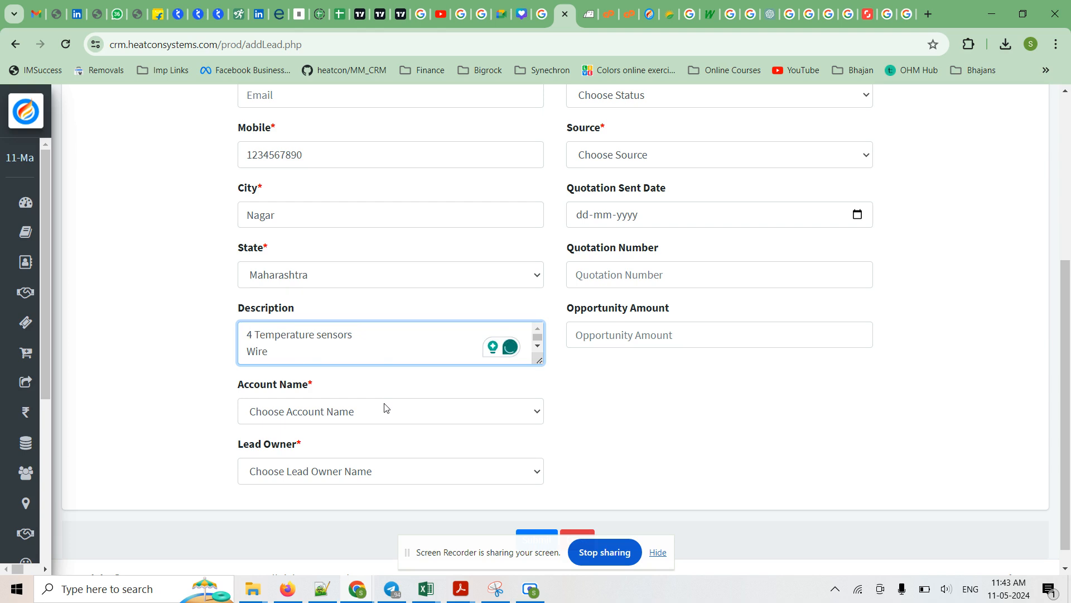
{"action": "scroll", "coordinate": [365, 348], "scroll_direction": "down", "scroll_amount": 1}
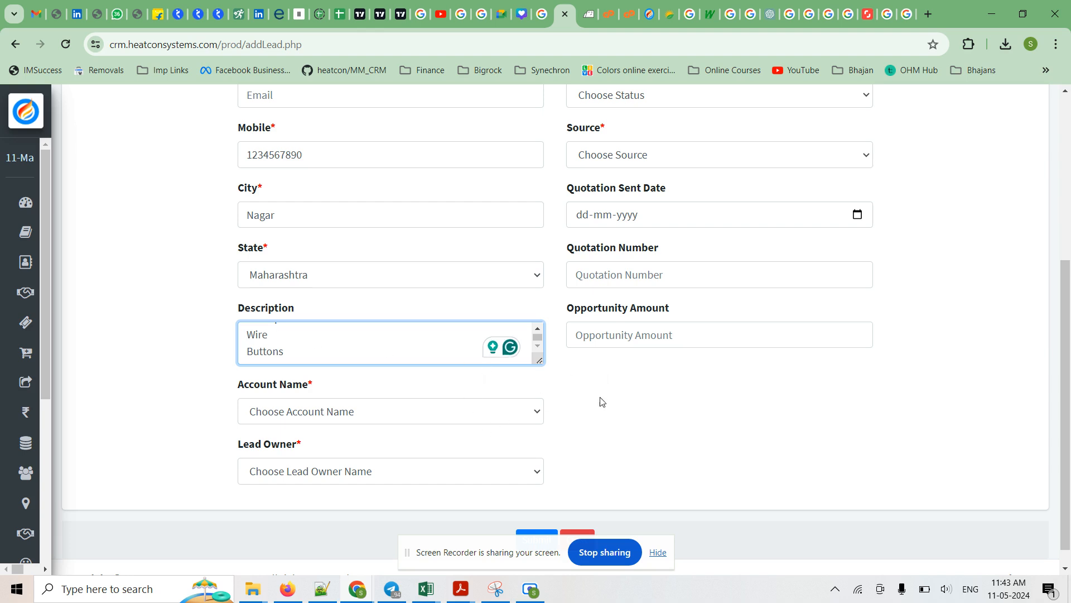
Set the account name to Dummy ABC Company and choose the lead owner listed directly after admin.
{"action": "scroll", "coordinate": [603, 403], "scroll_direction": "down", "scroll_amount": 1}
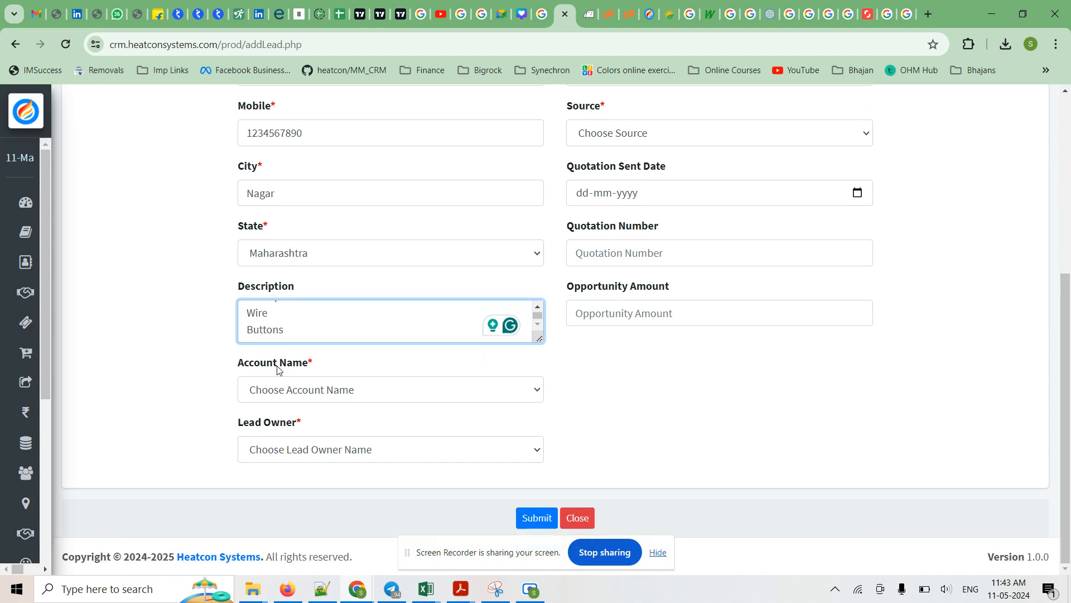
{"action": "left_click", "coordinate": [365, 398]}
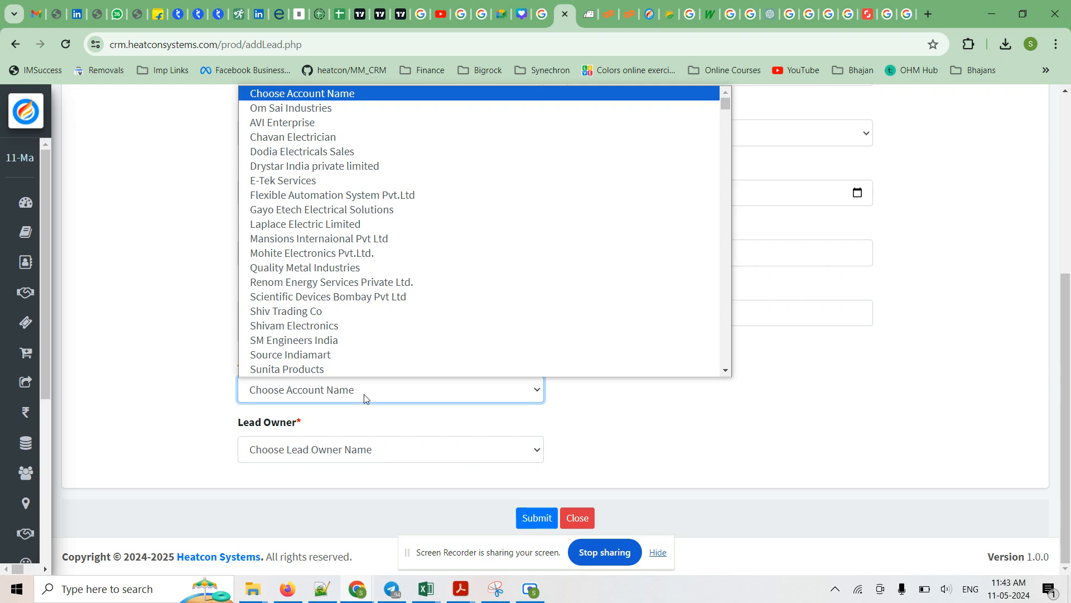
{"action": "type", "text": "dum"}
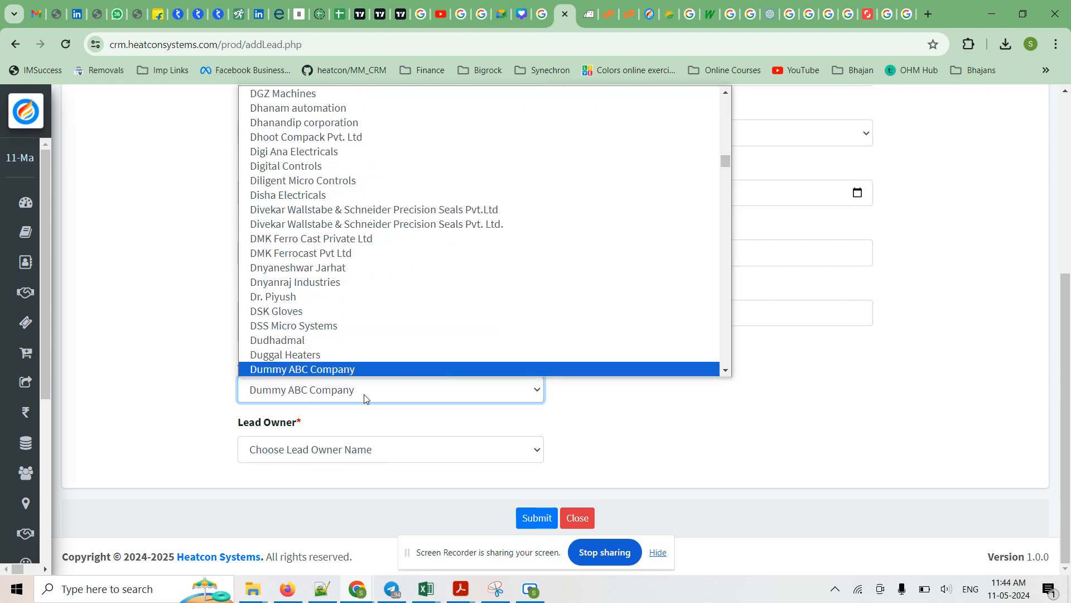
{"action": "left_click", "coordinate": [342, 370]}
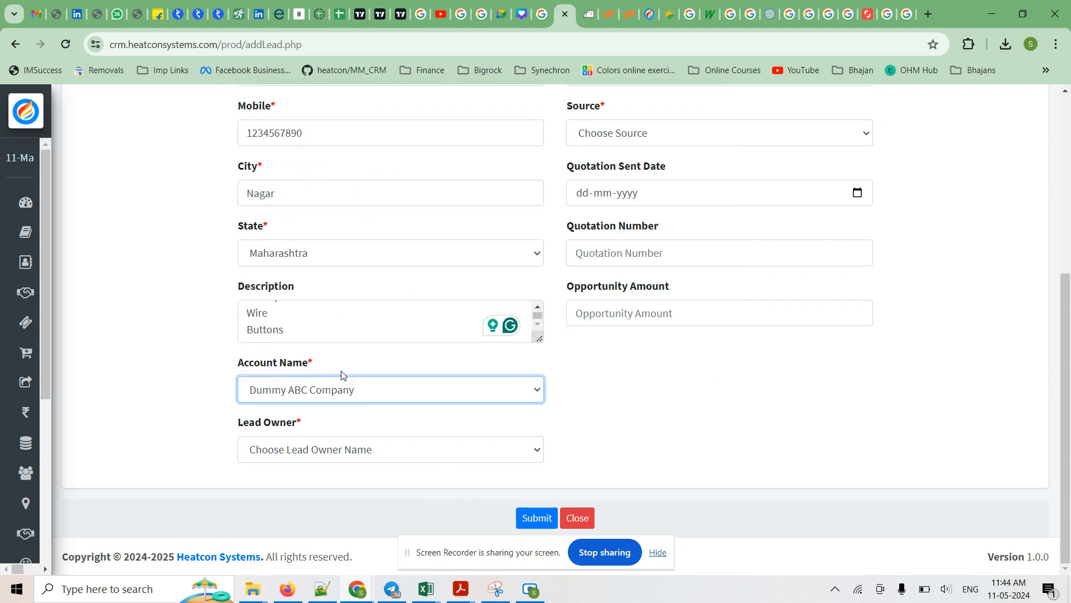
{"action": "left_click", "coordinate": [282, 454]}
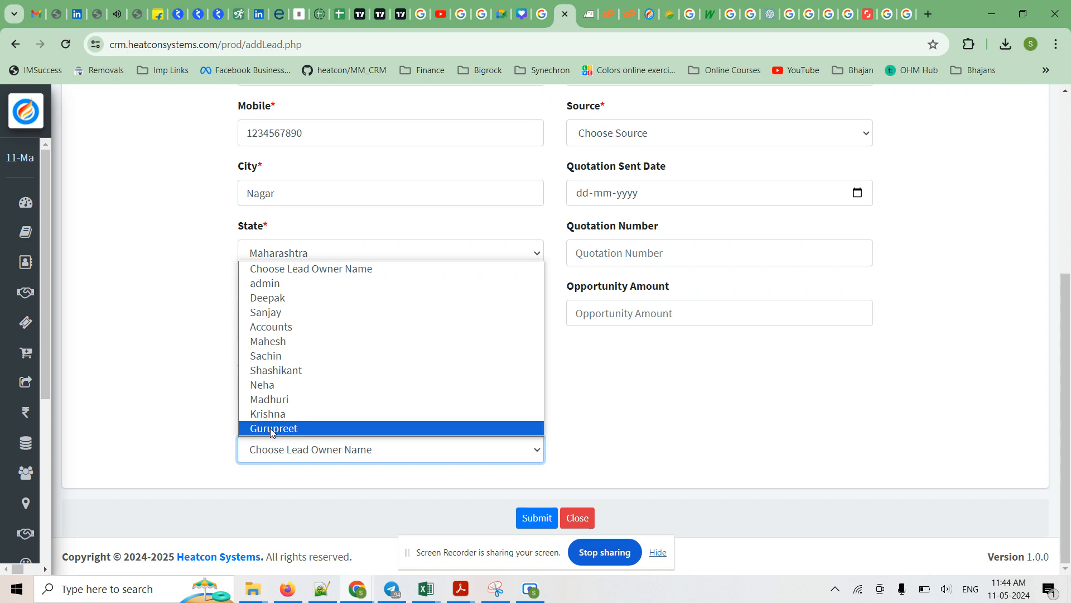
{"action": "left_click", "coordinate": [272, 301]}
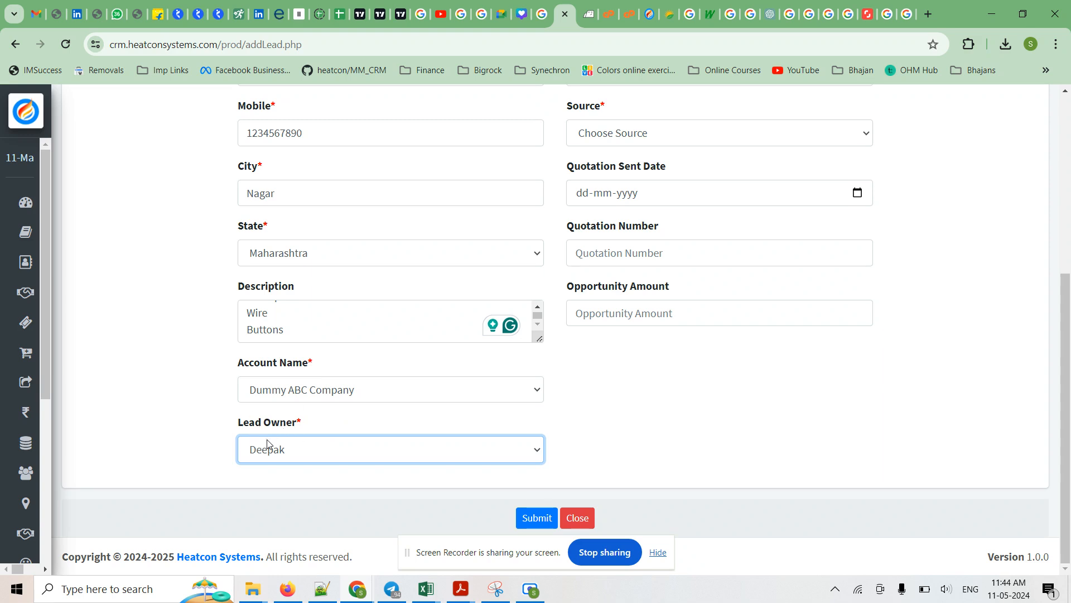
{"action": "left_click", "coordinate": [703, 401]}
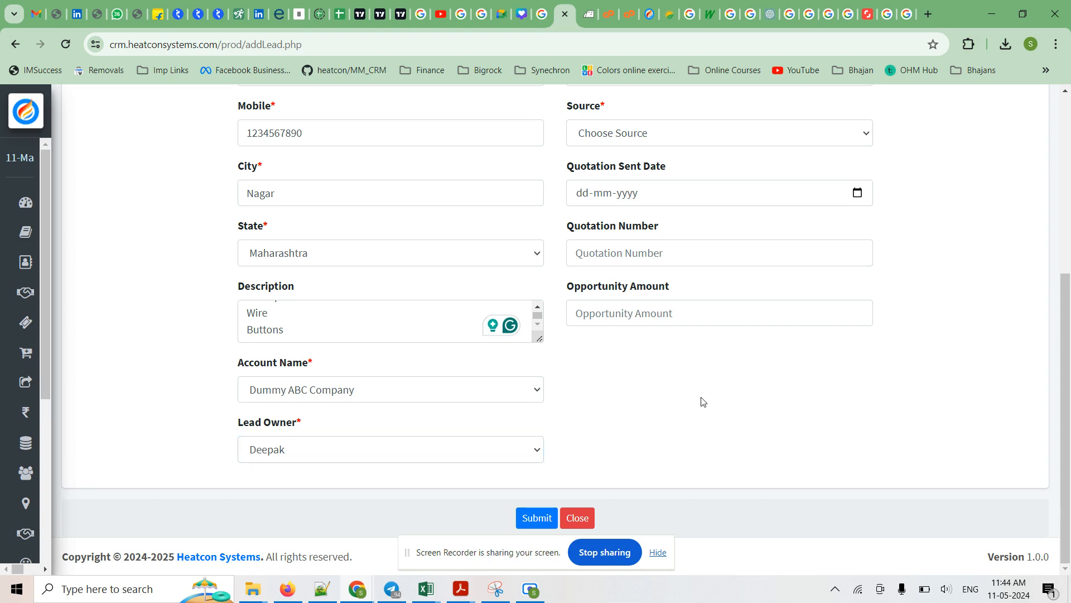
Set the lead's customer type to New and its status to Open.
{"action": "scroll", "coordinate": [702, 401], "scroll_direction": "up", "scroll_amount": 4}
{"action": "scroll", "coordinate": [691, 354], "scroll_direction": "down", "scroll_amount": 1}
{"action": "scroll", "coordinate": [682, 347], "scroll_direction": "up", "scroll_amount": 3}
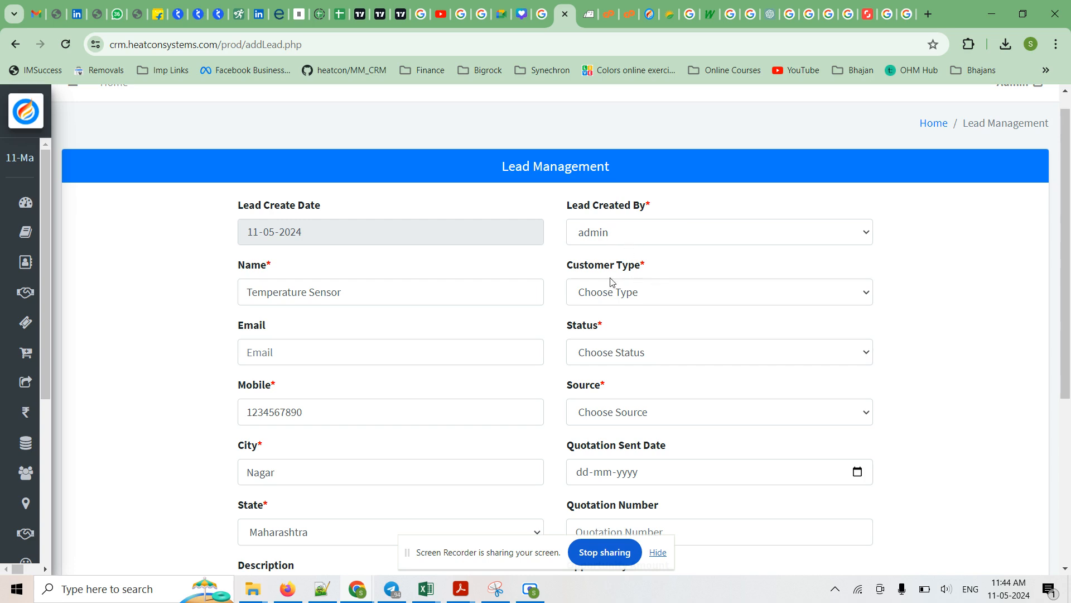
{"action": "left_click", "coordinate": [857, 291]}
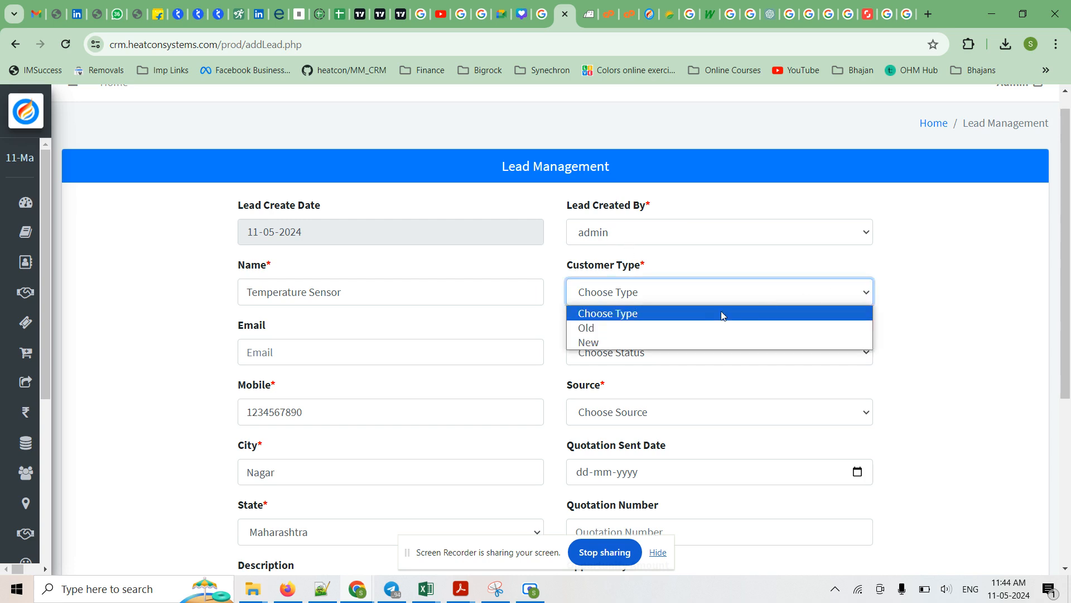
{"action": "left_click", "coordinate": [593, 342]}
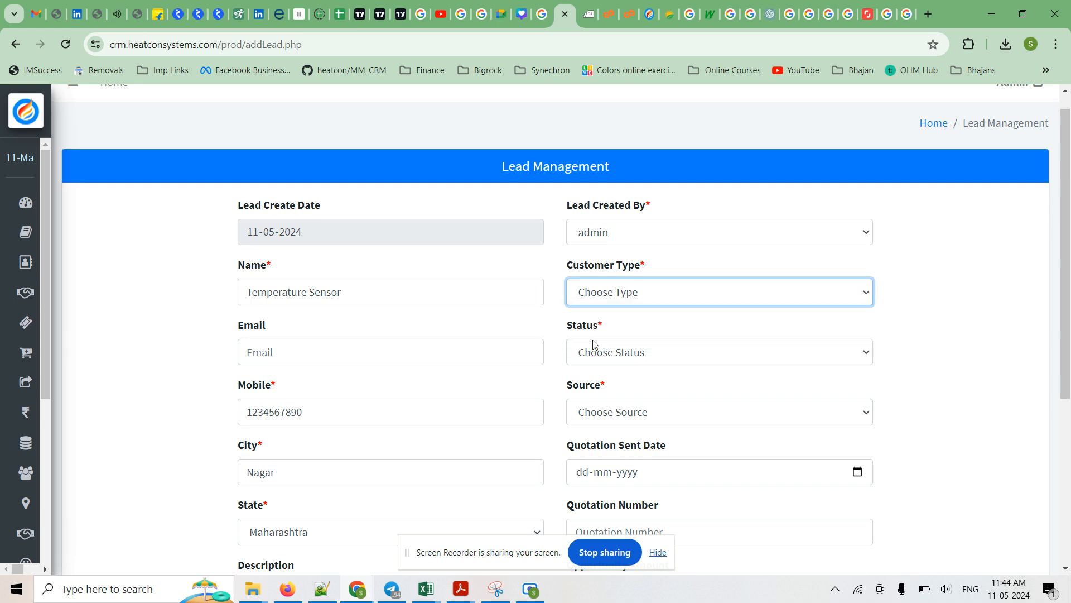
{"action": "left_click", "coordinate": [663, 357]}
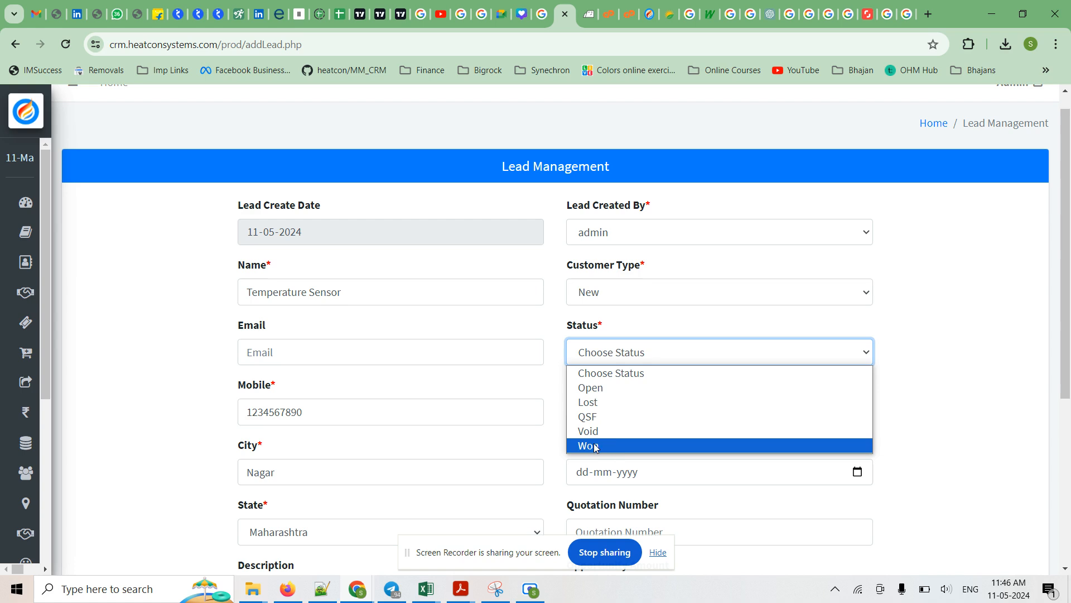
{"action": "left_click", "coordinate": [606, 388]}
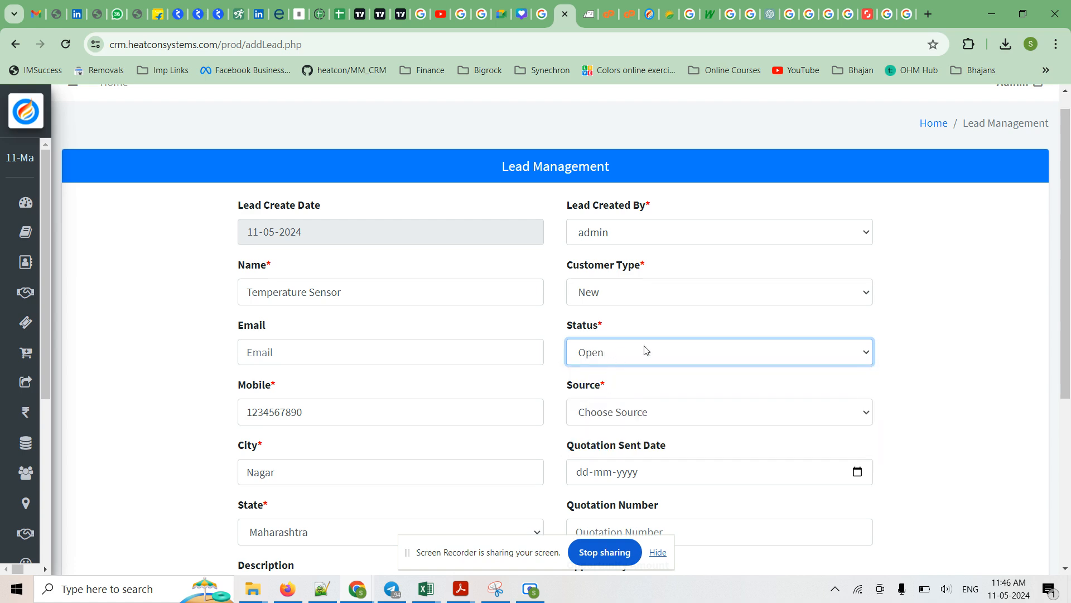
Set the new lead's source to Website.
{"action": "left_click", "coordinate": [780, 419]}
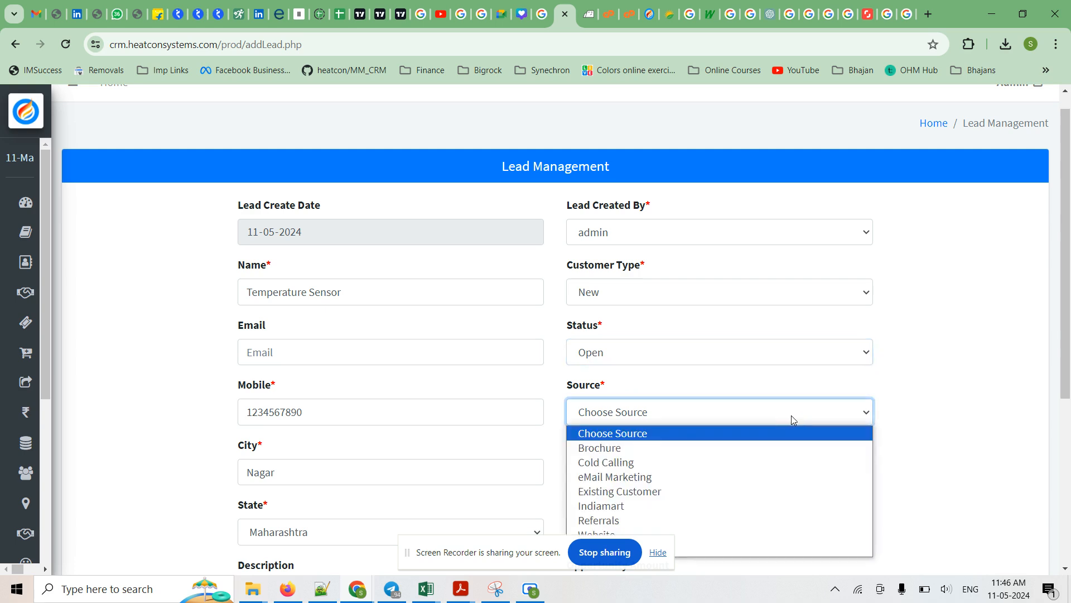
{"action": "scroll", "coordinate": [791, 416], "scroll_direction": "down", "scroll_amount": 2}
{"action": "left_click", "coordinate": [867, 273]}
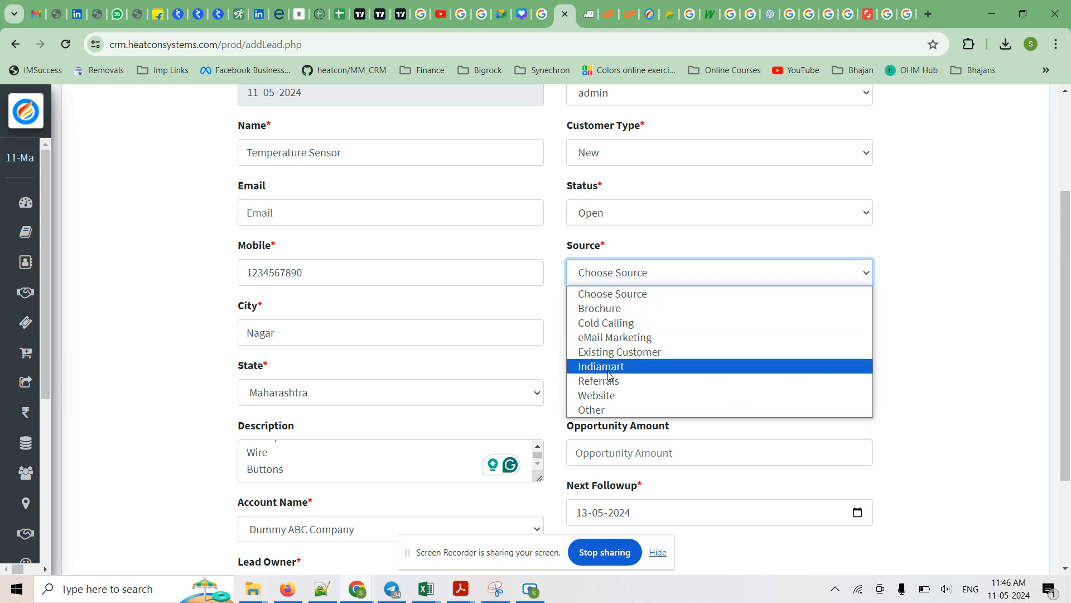
{"action": "left_click", "coordinate": [625, 395]}
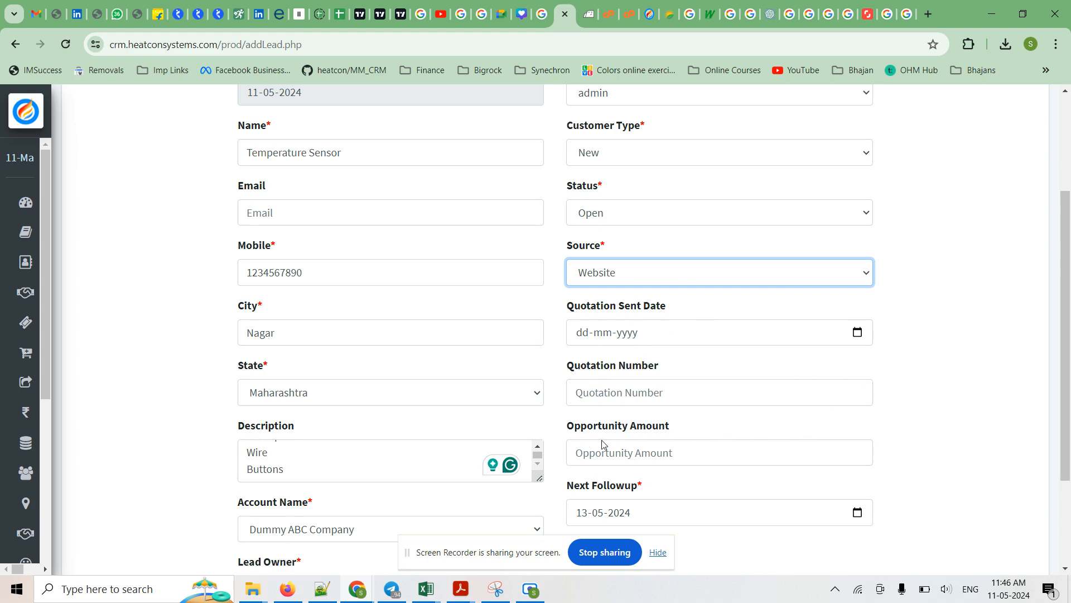
Enter 10000 as the lead's opportunity amount and check the entered figure.
{"action": "left_click", "coordinate": [643, 456]}
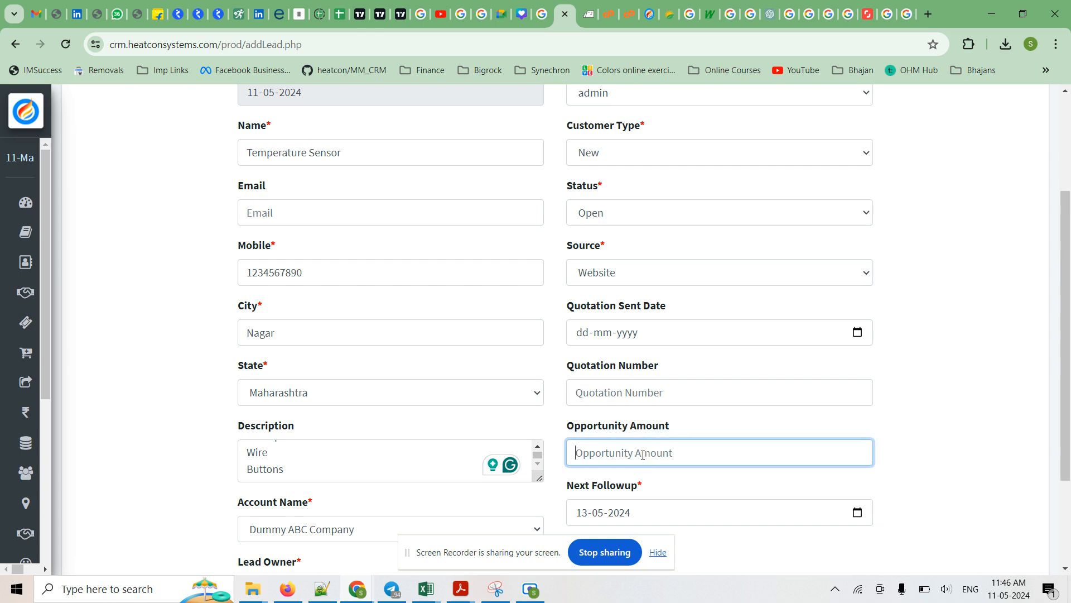
{"action": "type", "text": "10"}
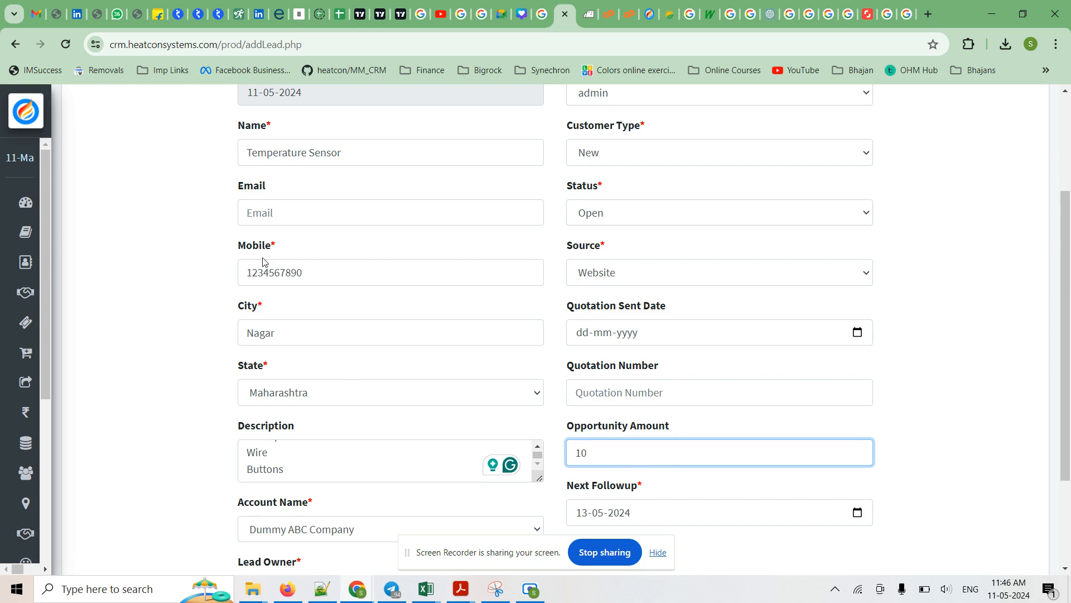
{"action": "type", "text": "000"}
{"action": "left_click_drag", "start_coordinate": [587, 452], "coordinate": [618, 452]}
{"action": "left_click", "coordinate": [637, 454]}
{"action": "left_click", "coordinate": [929, 416]}
{"action": "scroll", "coordinate": [929, 415], "scroll_direction": "down", "scroll_amount": 3}
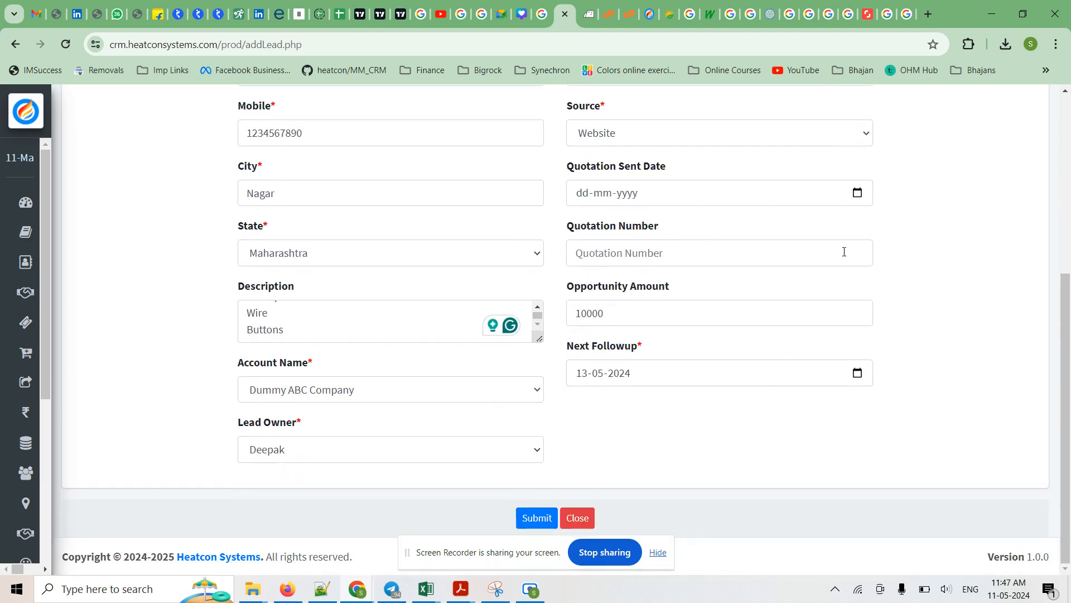
{"action": "double_click", "coordinate": [589, 314]}
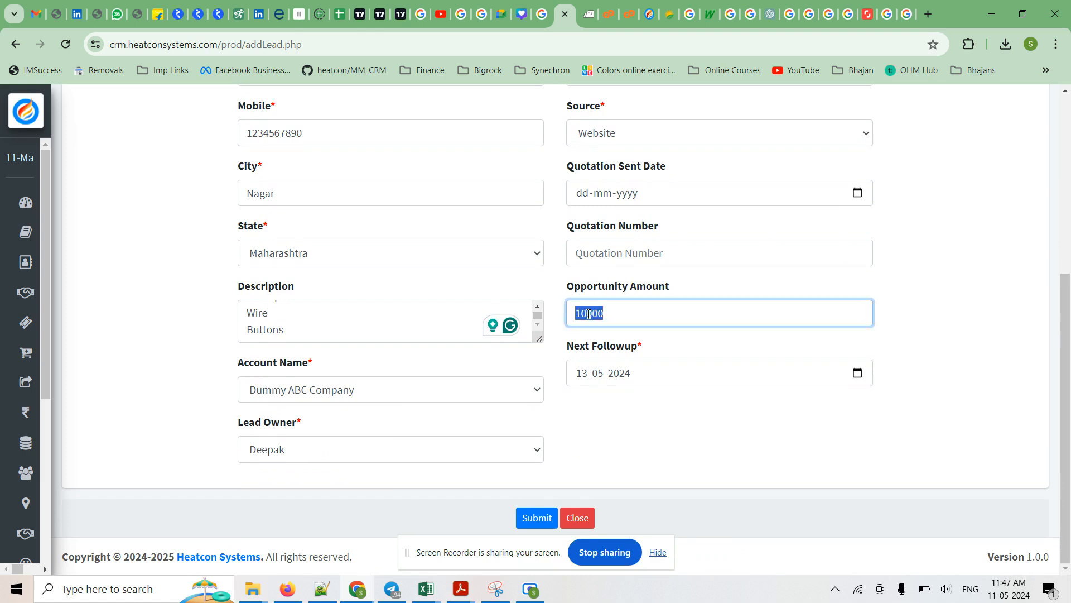
{"action": "left_click", "coordinate": [615, 314]}
{"action": "left_click", "coordinate": [929, 375]}
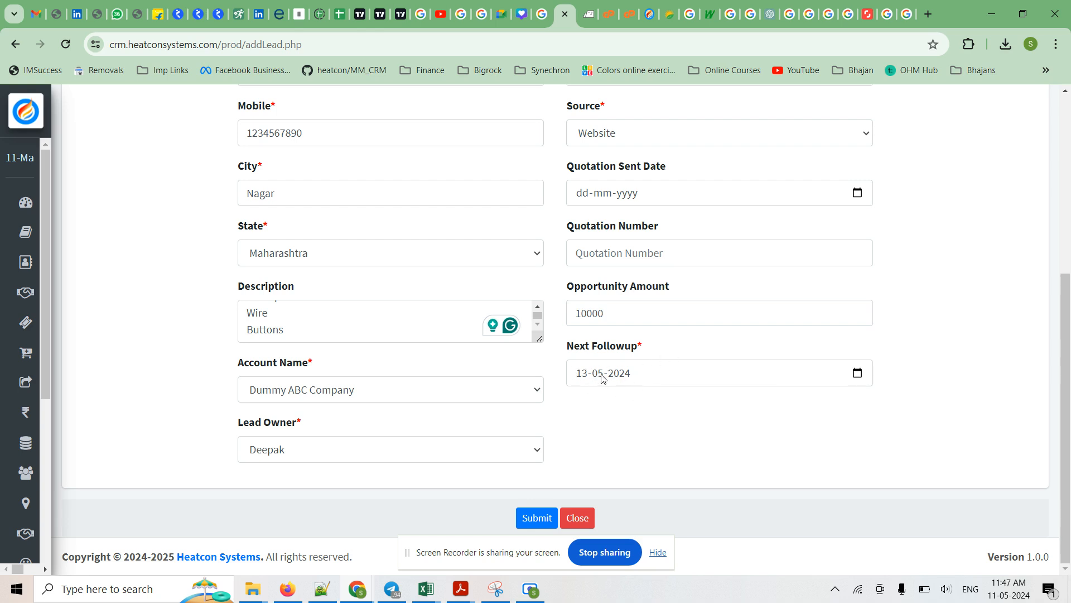
Look at the calendar for the next follow-up date, close it without a change, and review the lead's filled-in fields.
{"action": "left_click", "coordinate": [857, 378]}
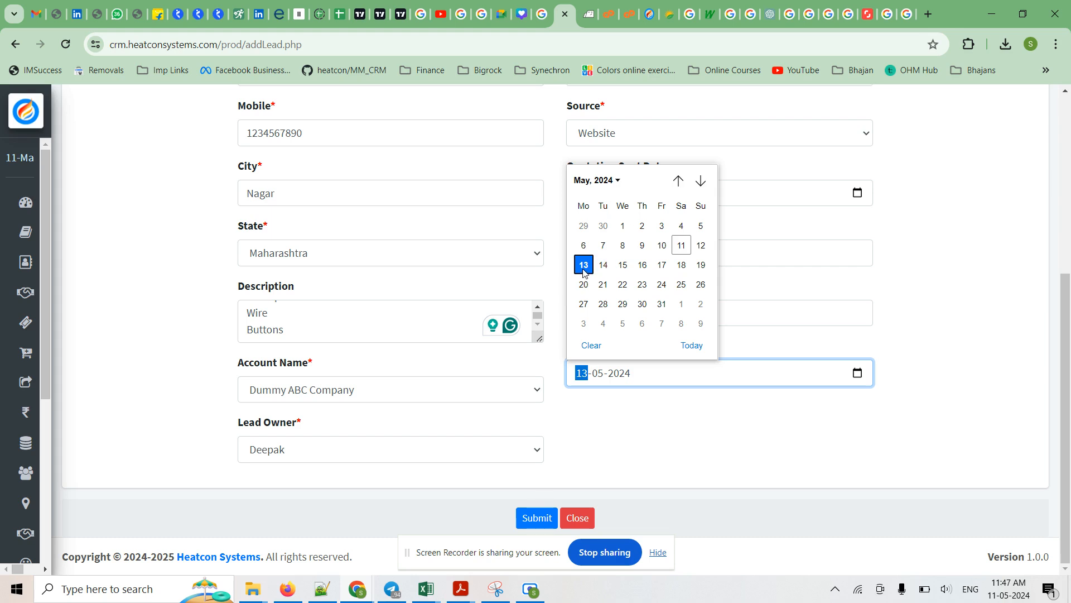
{"action": "left_click", "coordinate": [586, 395]}
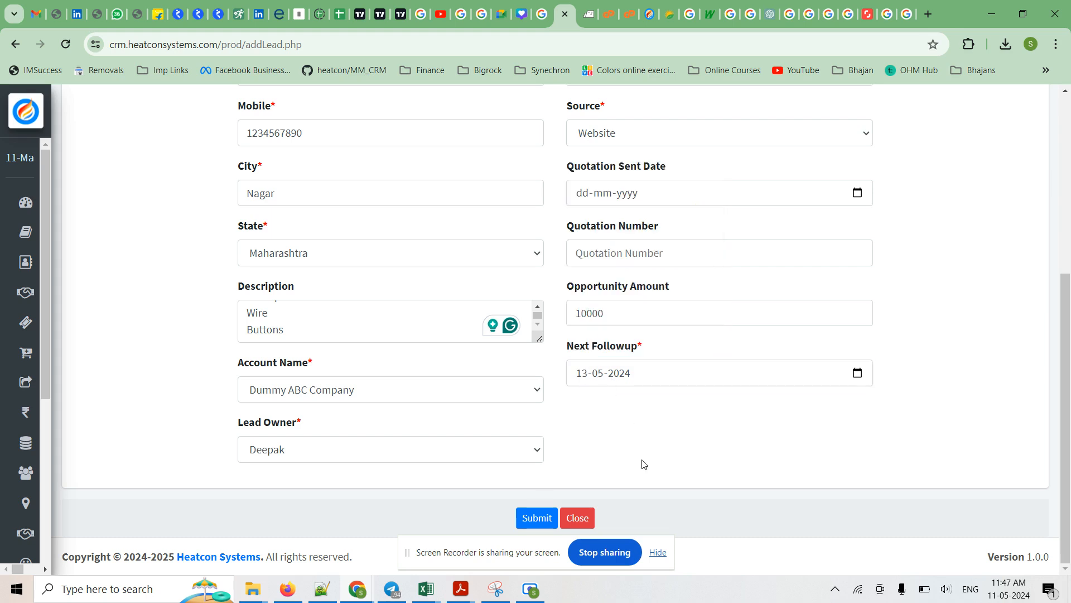
{"action": "scroll", "coordinate": [652, 436], "scroll_direction": "up", "scroll_amount": 5}
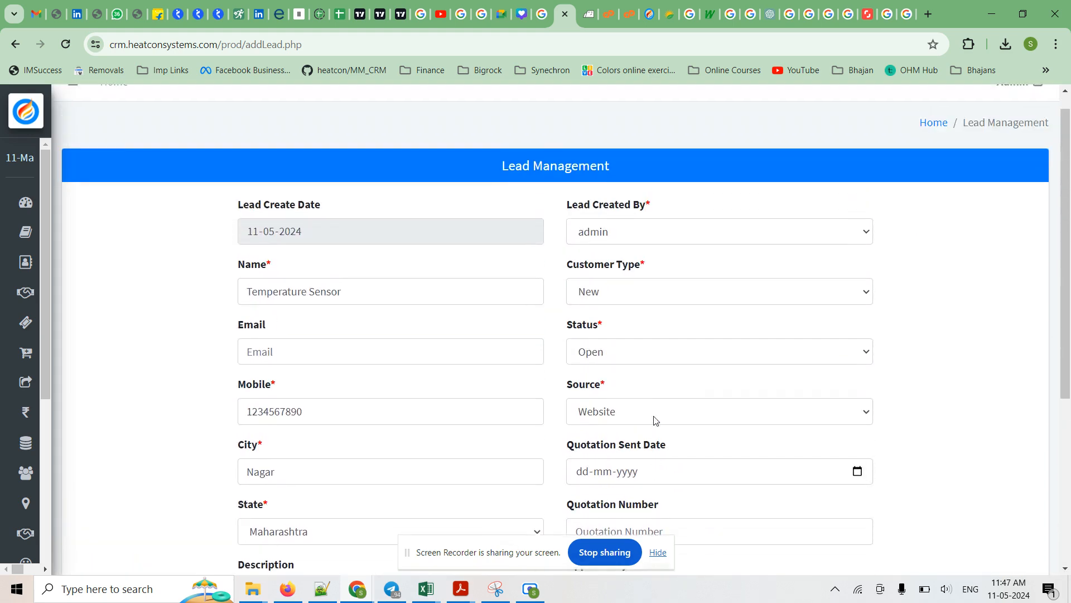
{"action": "scroll", "coordinate": [710, 351], "scroll_direction": "down", "scroll_amount": 1}
{"action": "scroll", "coordinate": [710, 351], "scroll_direction": "up", "scroll_amount": 1}
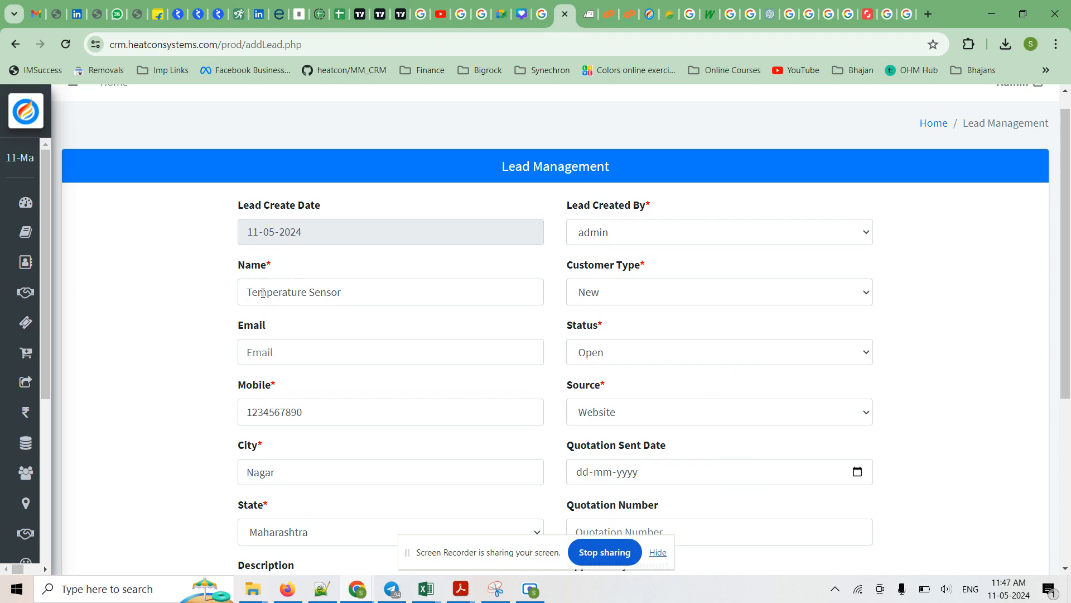
{"action": "scroll", "coordinate": [314, 291], "scroll_direction": "down", "scroll_amount": 1}
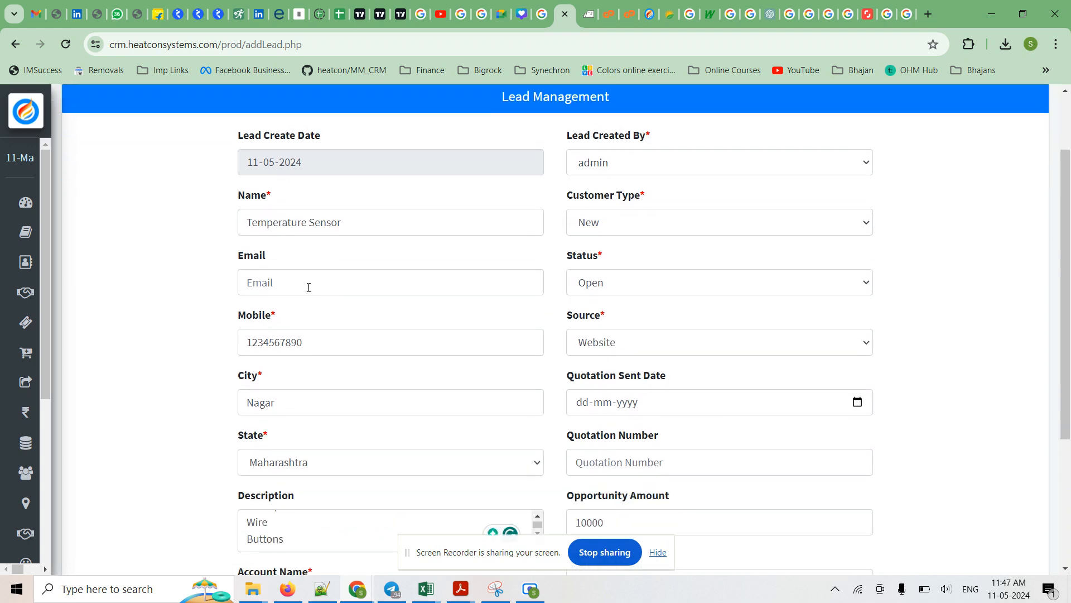
{"action": "scroll", "coordinate": [274, 310], "scroll_direction": "down", "scroll_amount": 2}
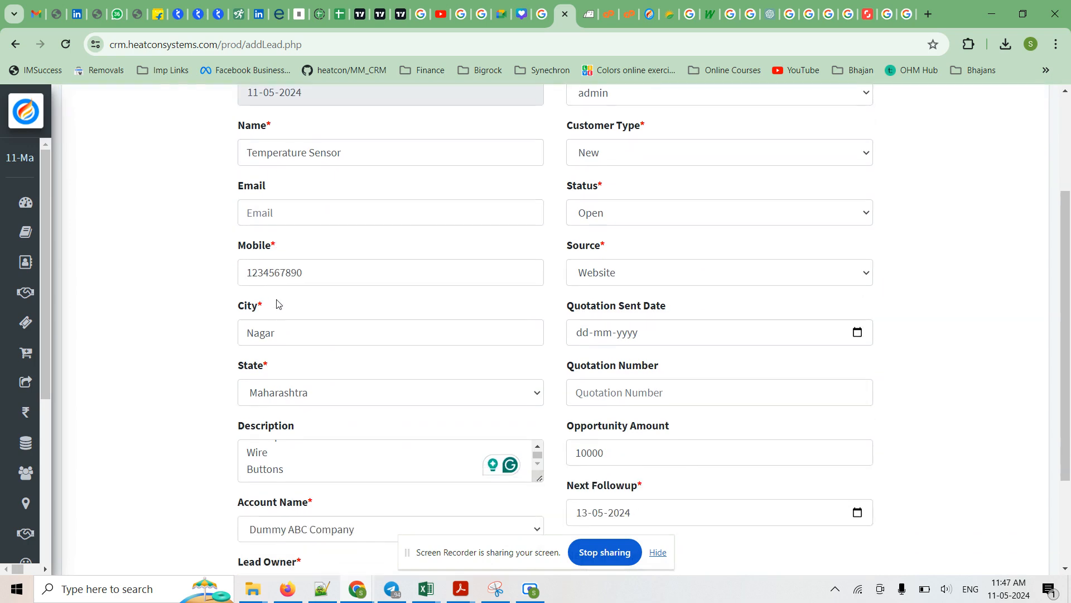
Enlarge the lead's description box vertically so that all three of its lines fit.
{"action": "left_click", "coordinate": [307, 389]}
{"action": "mouse_move", "coordinate": [539, 408]}
{"action": "left_mouse_down"}
{"action": "mouse_move", "coordinate": [546, 466]}
{"action": "mouse_move", "coordinate": [543, 404]}
{"action": "left_mouse_up"}
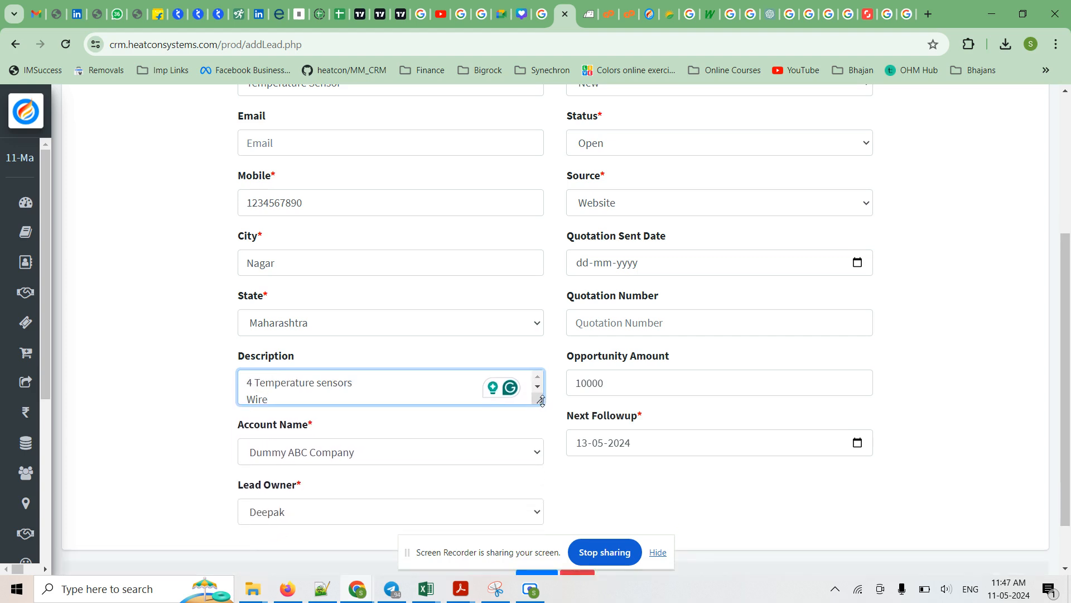
{"action": "left_click_drag", "start_coordinate": [542, 400], "coordinate": [541, 433]}
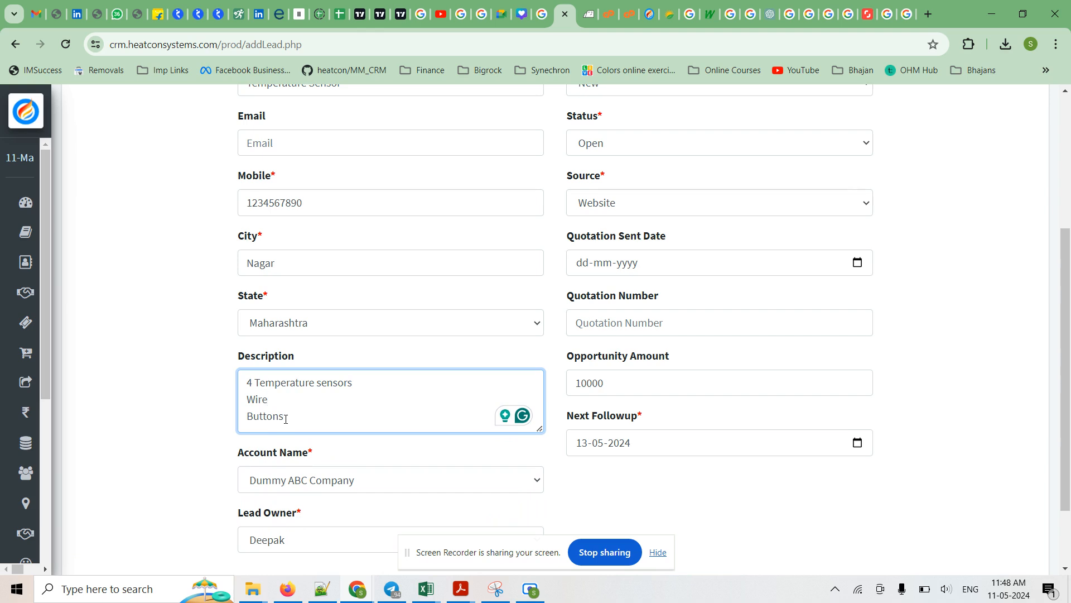
Review the remaining lead fields, including the opportunity amount, and submit the new lead.
{"action": "scroll", "coordinate": [320, 425], "scroll_direction": "down", "scroll_amount": 3}
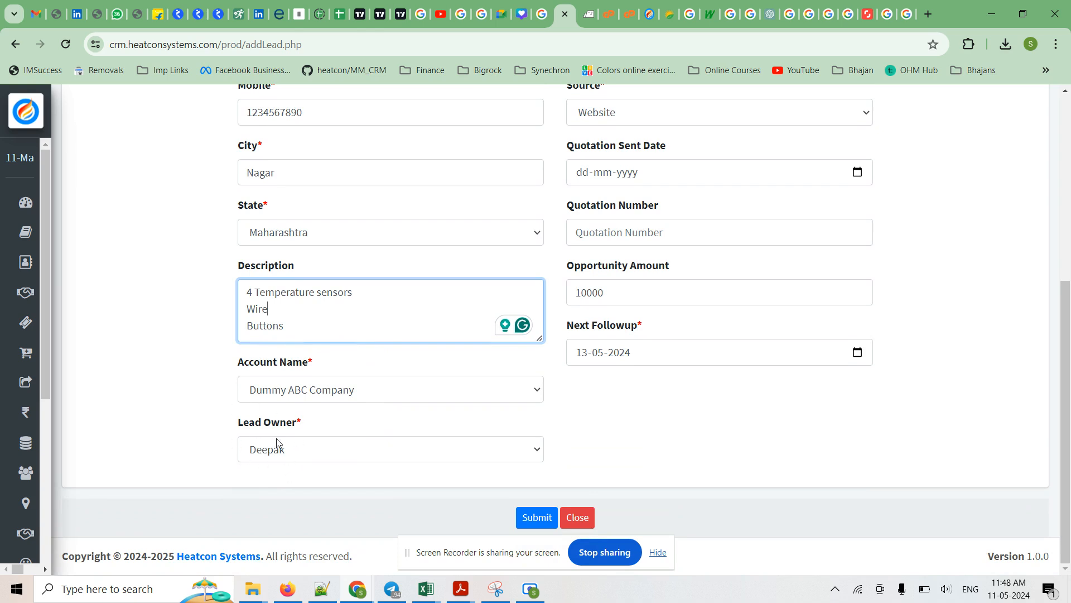
{"action": "scroll", "coordinate": [921, 385], "scroll_direction": "up", "scroll_amount": 5}
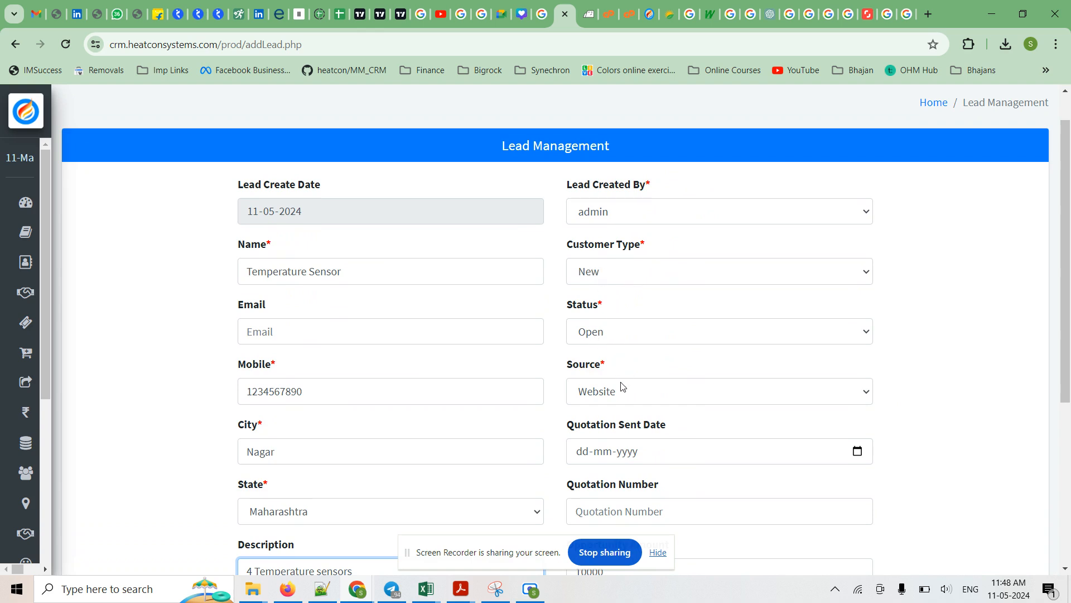
{"action": "scroll", "coordinate": [941, 441], "scroll_direction": "down", "scroll_amount": 1}
{"action": "scroll", "coordinate": [941, 441], "scroll_direction": "down", "scroll_amount": 2}
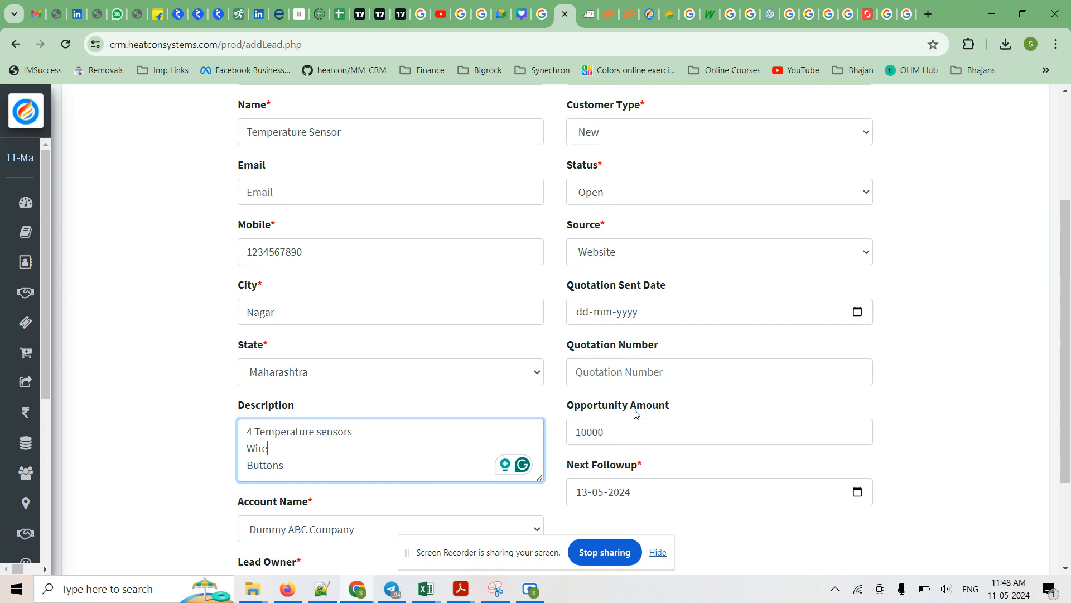
{"action": "double_click", "coordinate": [587, 437]}
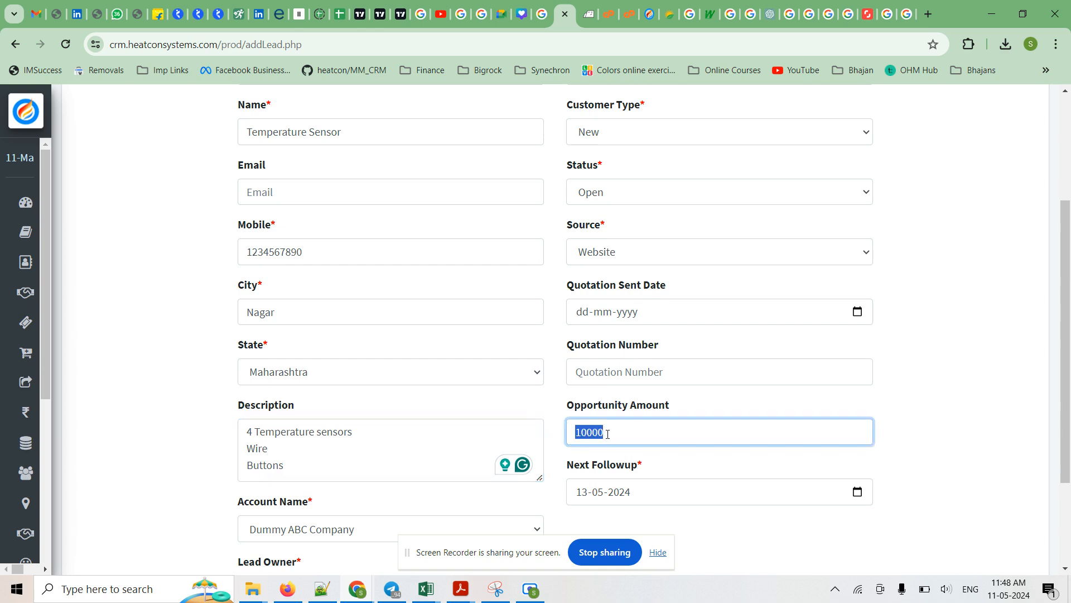
{"action": "left_click", "coordinate": [610, 433]}
{"action": "scroll", "coordinate": [1029, 426], "scroll_direction": "down", "scroll_amount": 3}
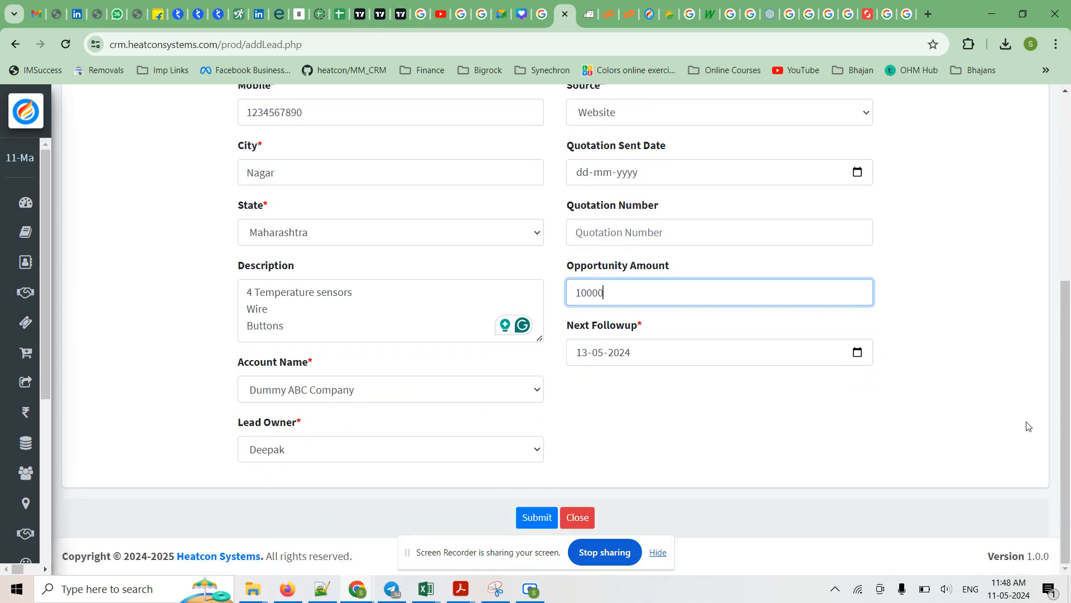
{"action": "left_click", "coordinate": [533, 519]}
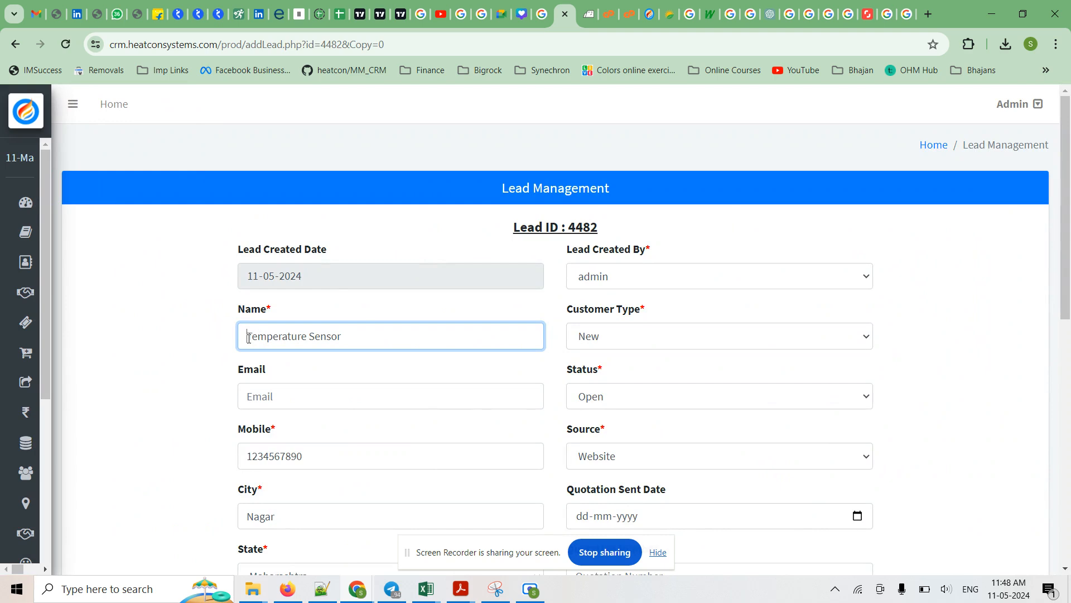
Rename the saved lead to Dummy Temperature Sensor and submit the change.
{"action": "type", "text": "Dummy"}
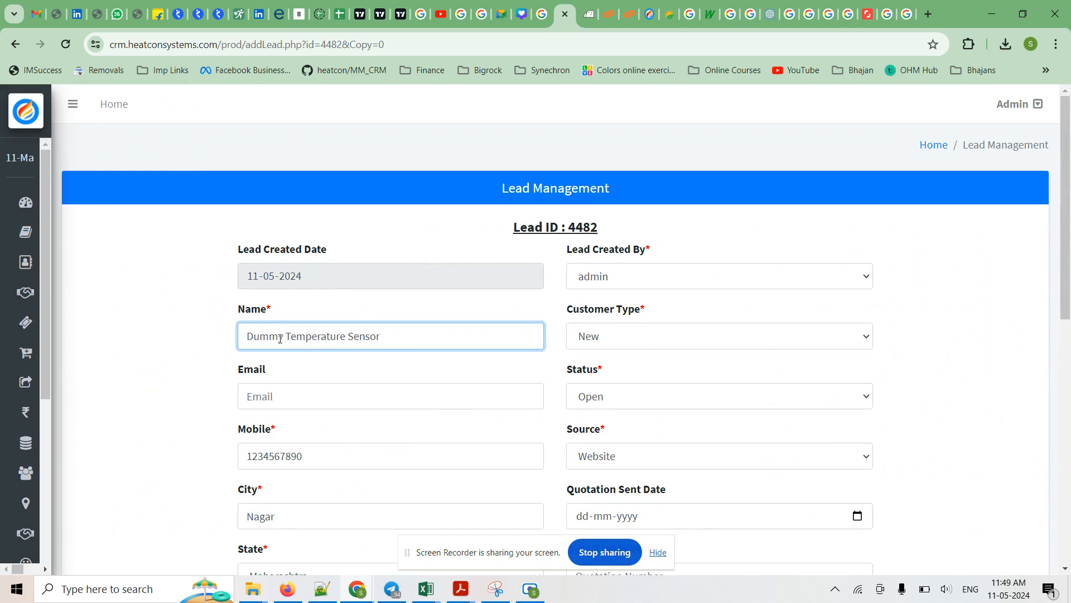
{"action": "left_click", "coordinate": [915, 349]}
{"action": "scroll", "coordinate": [915, 349], "scroll_direction": "down", "scroll_amount": 2}
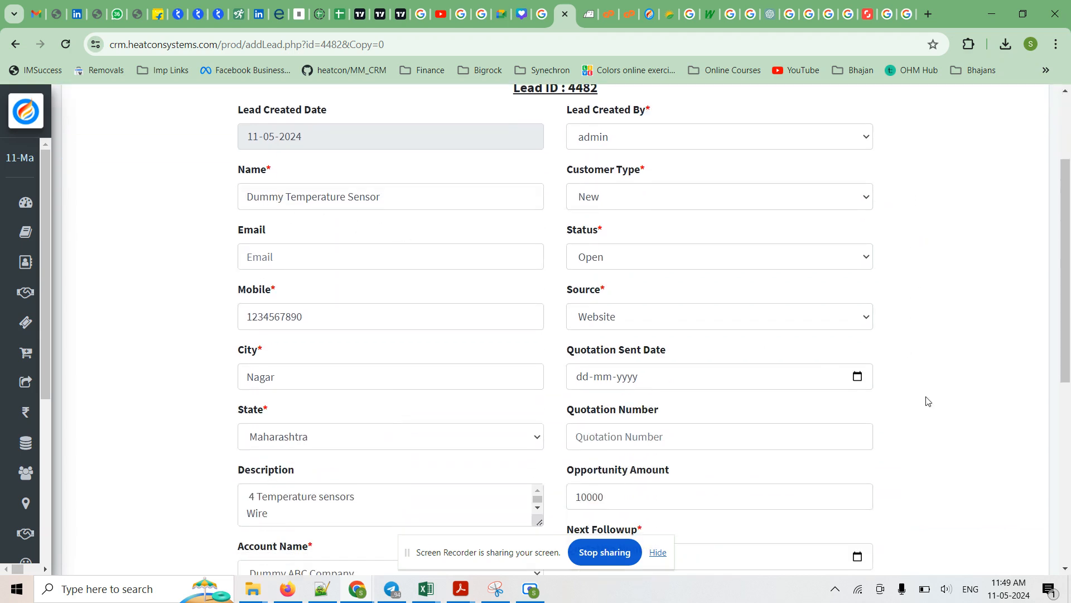
{"action": "scroll", "coordinate": [928, 401], "scroll_direction": "down", "scroll_amount": 4}
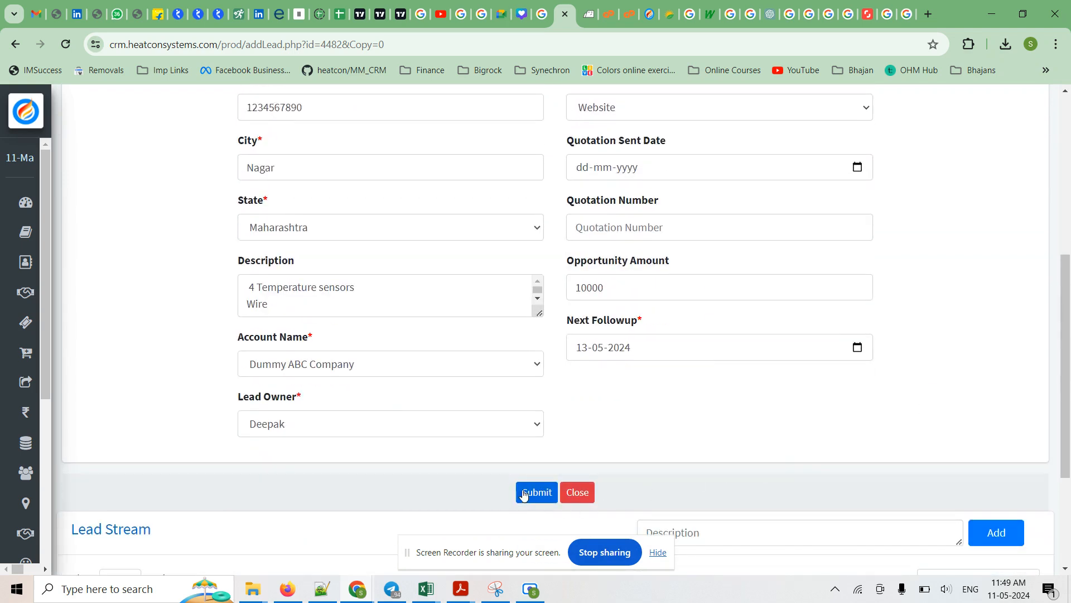
{"action": "left_click", "coordinate": [542, 498]}
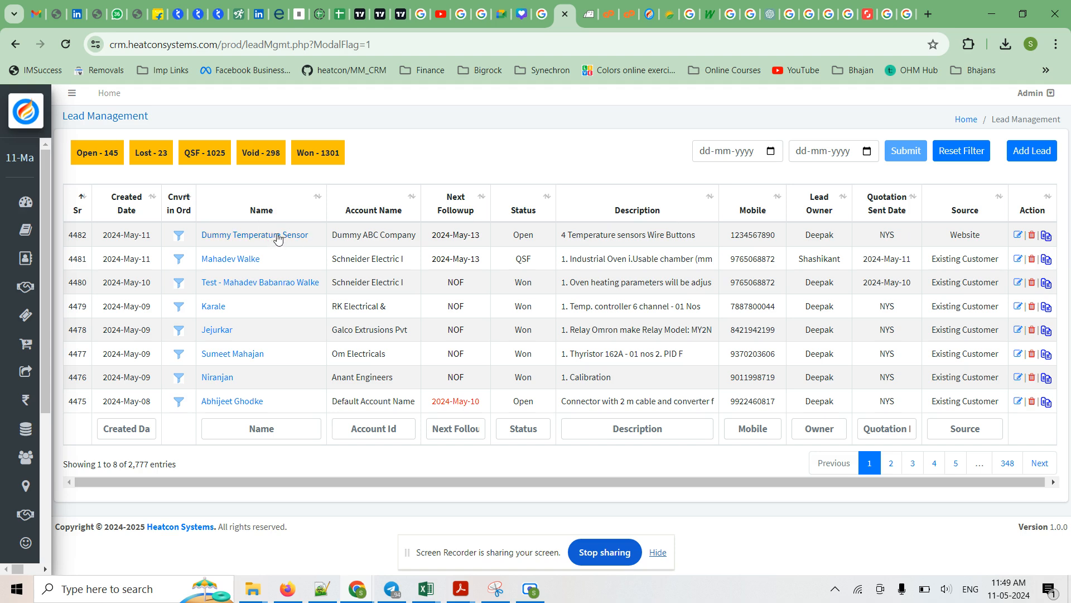
Open the Dummy Temperature Sensor lead for editing and examine its Lead Stream section.
{"action": "left_click", "coordinate": [1017, 238]}
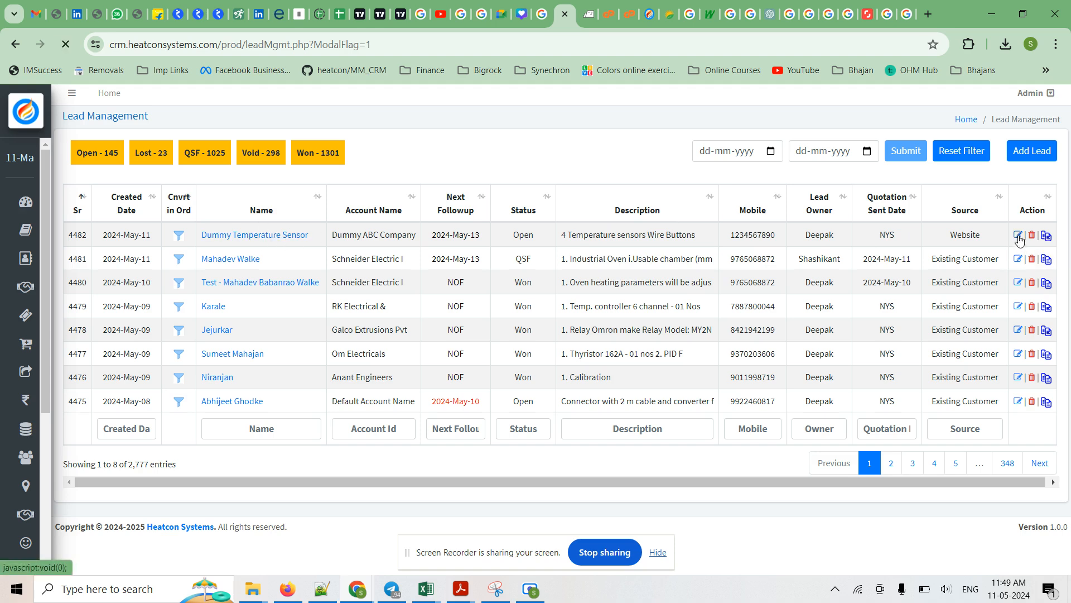
{"action": "scroll", "coordinate": [951, 270], "scroll_direction": "down", "scroll_amount": 4}
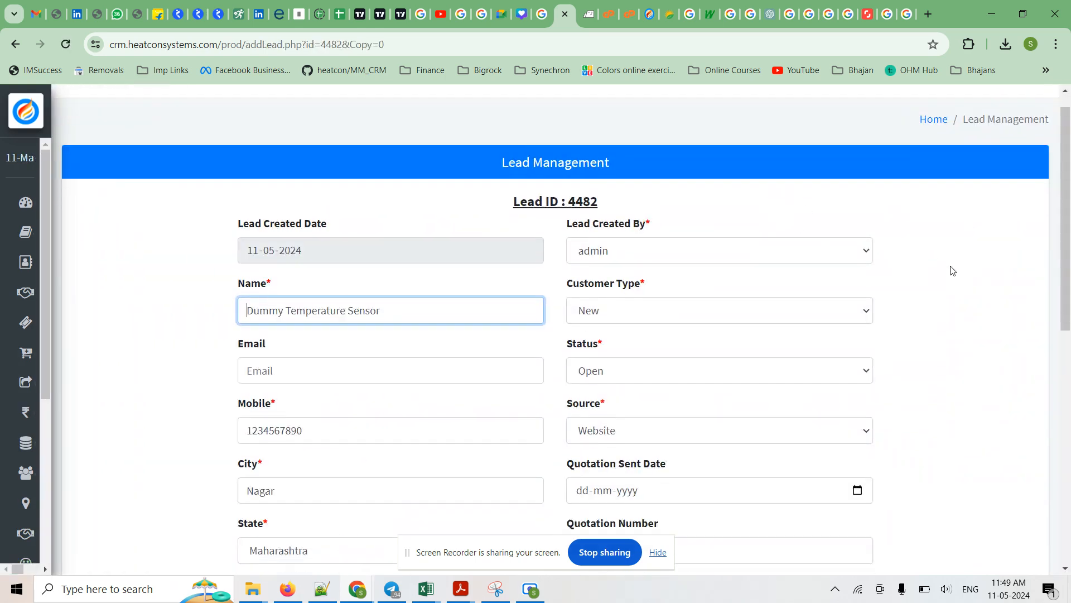
{"action": "scroll", "coordinate": [951, 270], "scroll_direction": "up", "scroll_amount": 2}
{"action": "scroll", "coordinate": [949, 268], "scroll_direction": "down", "scroll_amount": 6}
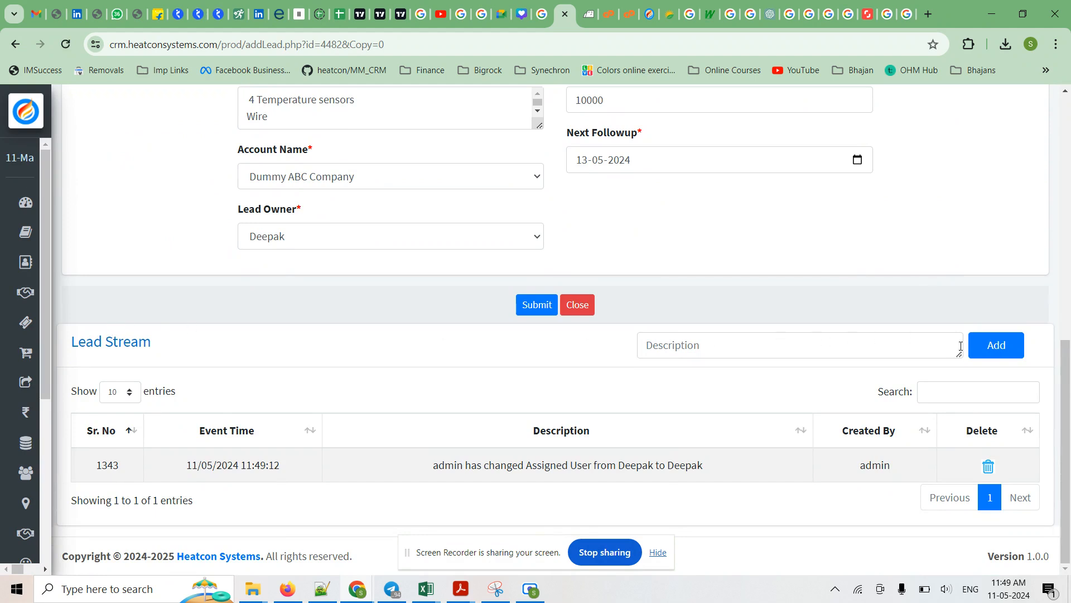
{"action": "left_click_drag", "start_coordinate": [72, 342], "coordinate": [153, 343]}
{"action": "left_click", "coordinate": [171, 350]}
{"action": "double_click", "coordinate": [129, 346]}
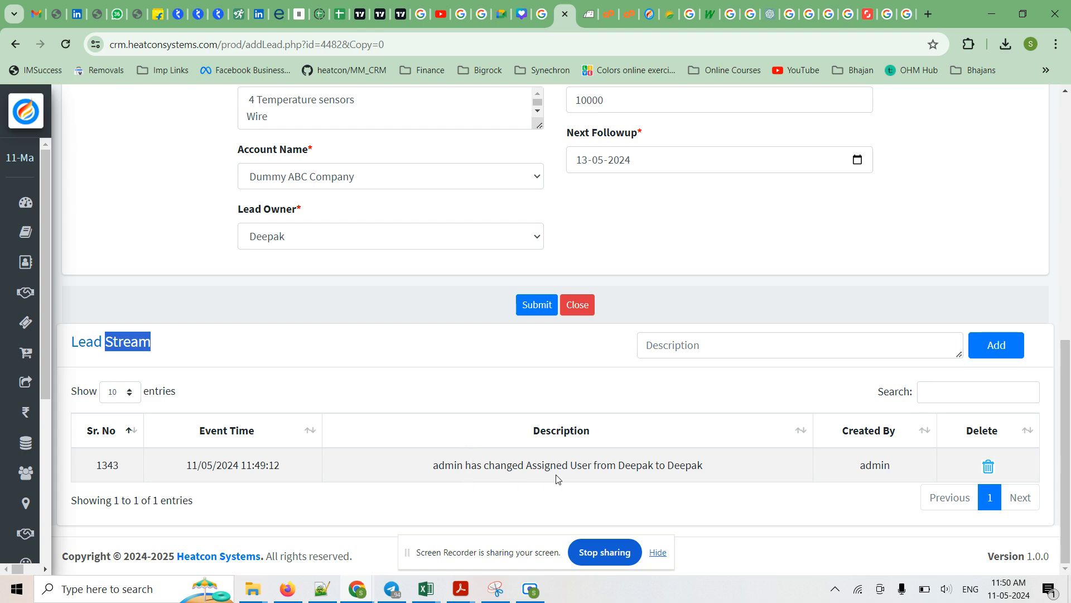
Add the entry "Customer has asked delivery in Chennai" to the lead's Lead Stream.
{"action": "left_click", "coordinate": [711, 346]}
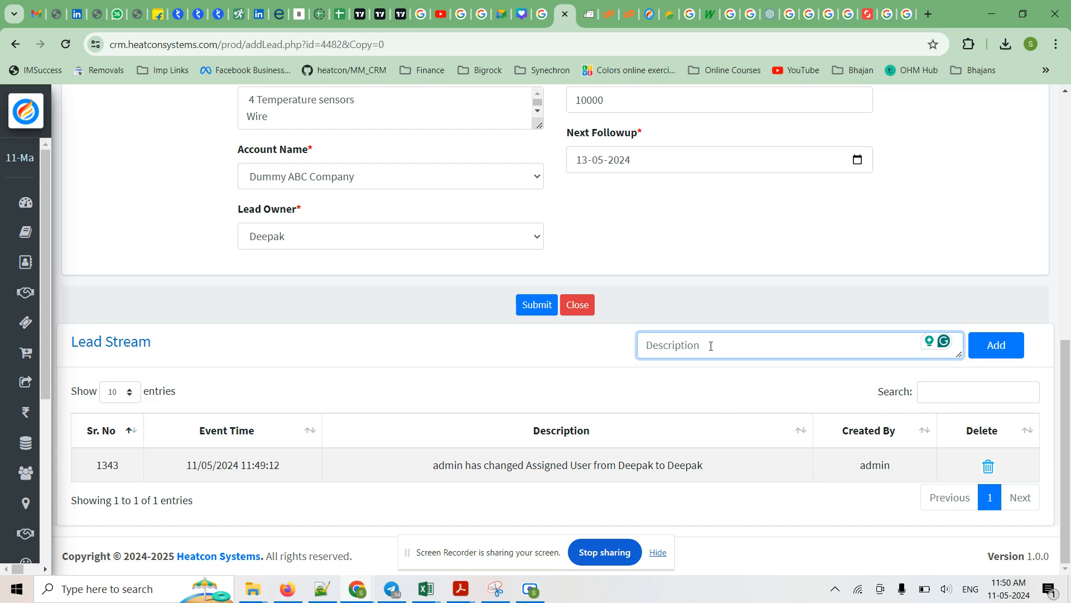
{"action": "type", "text": "Ca"}
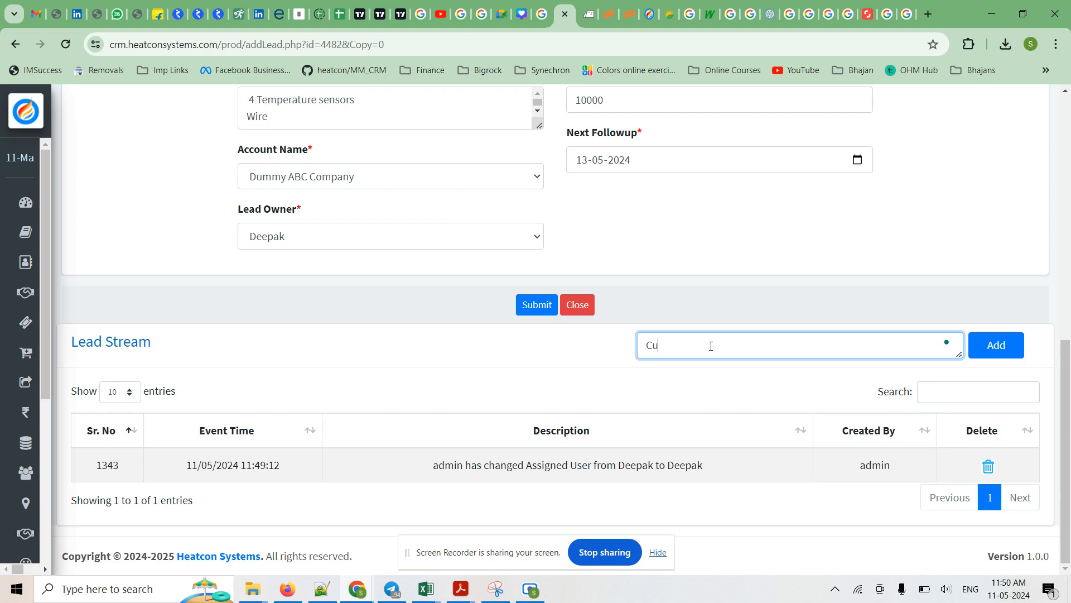
{"action": "key", "text": "BackSpace"}
{"action": "key", "text": "BackSpace"}
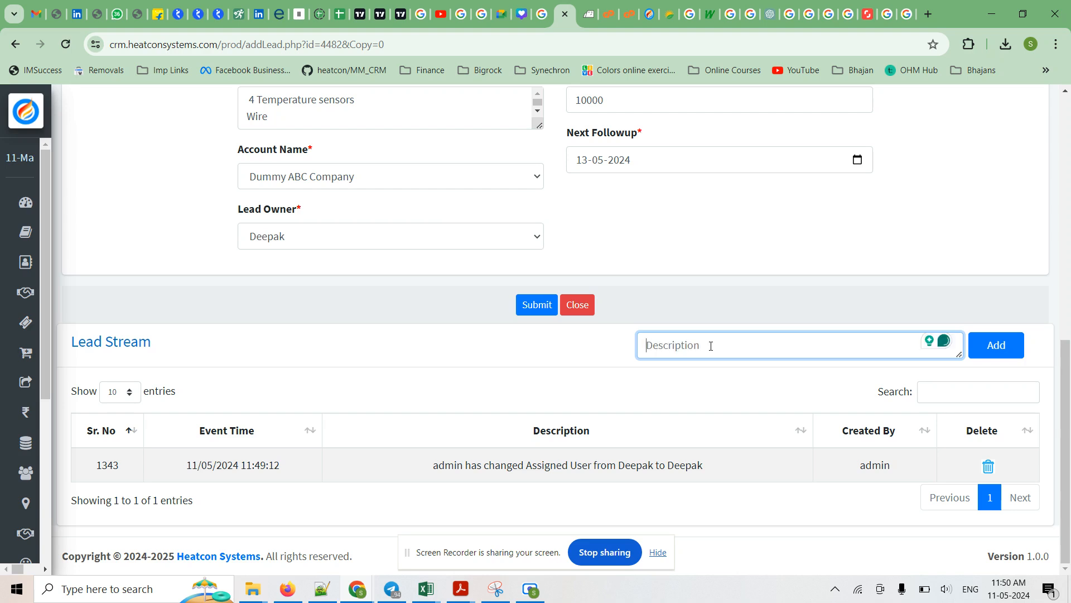
{"action": "type", "text": "Customer"}
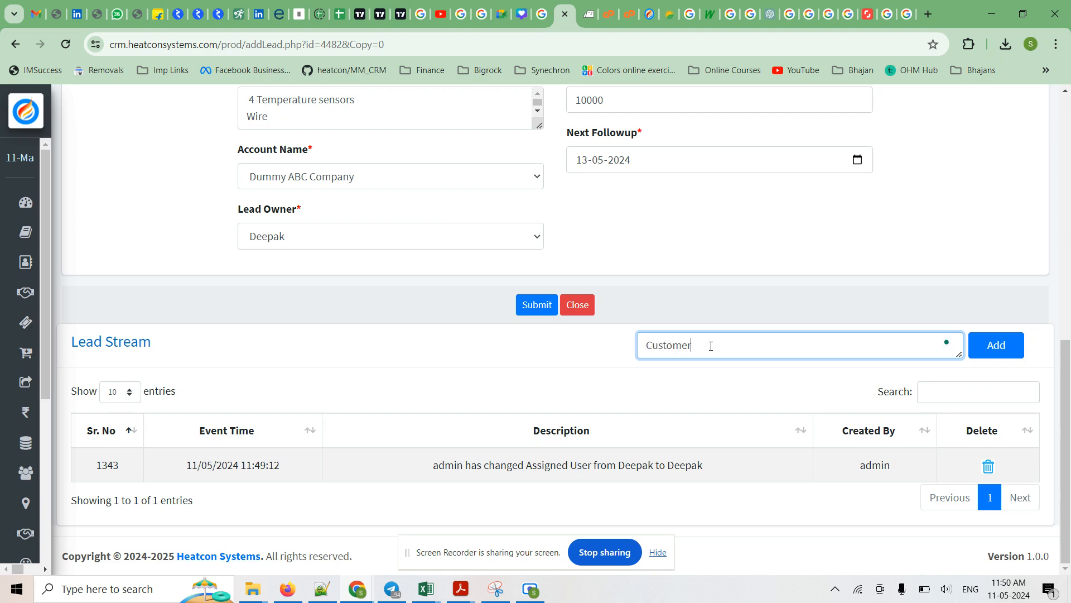
{"action": "type", "text": " has asked delivery in Chennai"}
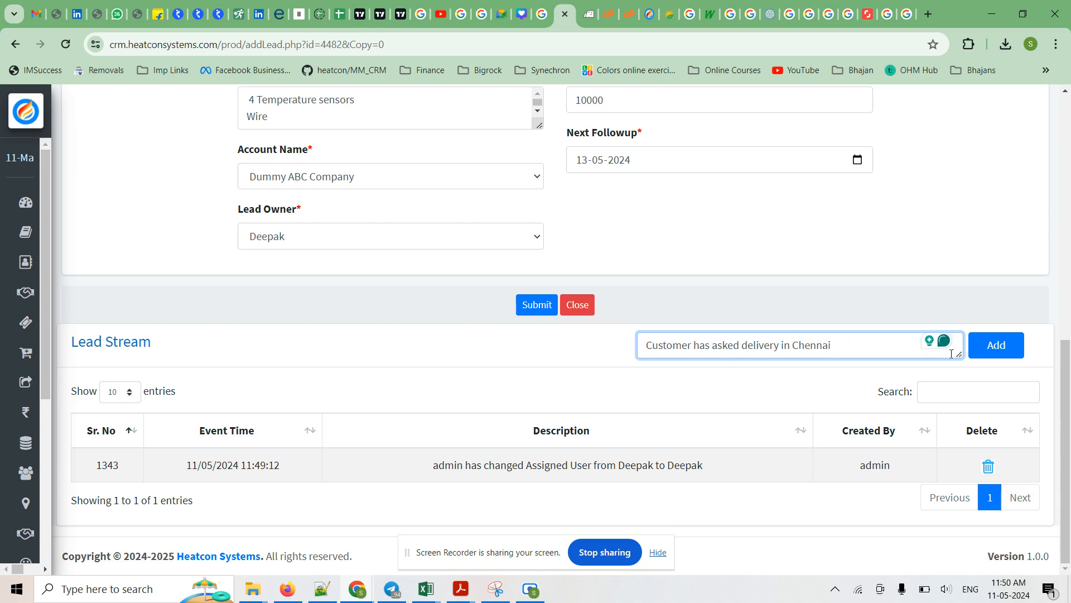
{"action": "left_click", "coordinate": [988, 352]}
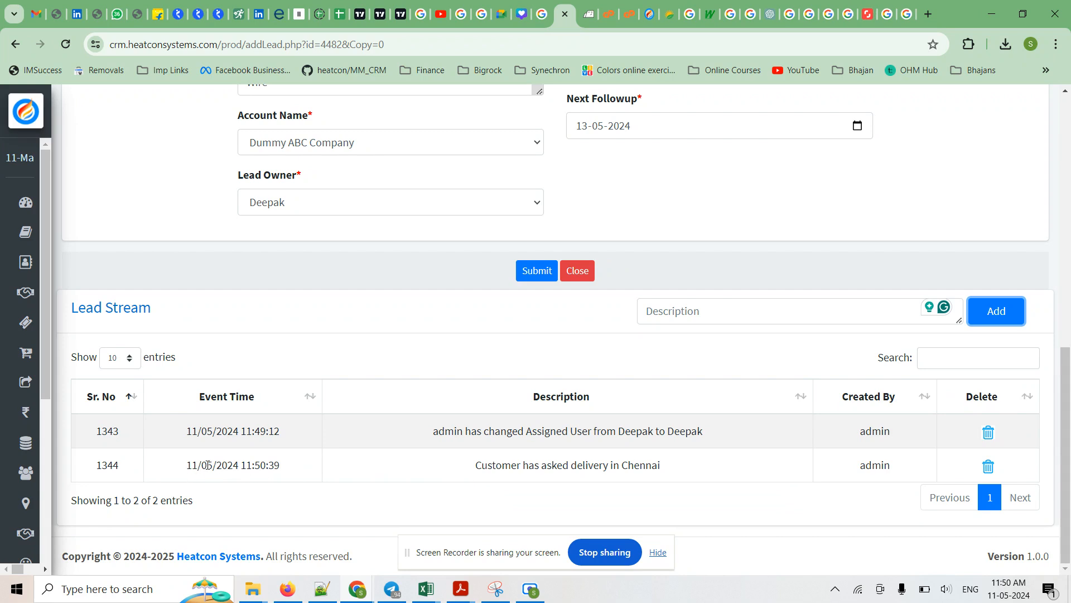
Examine the event time and description of the Chennai delivery entry in the lead's Lead Stream.
{"action": "left_click_drag", "start_coordinate": [190, 461], "coordinate": [305, 469]}
{"action": "left_click_drag", "start_coordinate": [481, 465], "coordinate": [562, 473]}
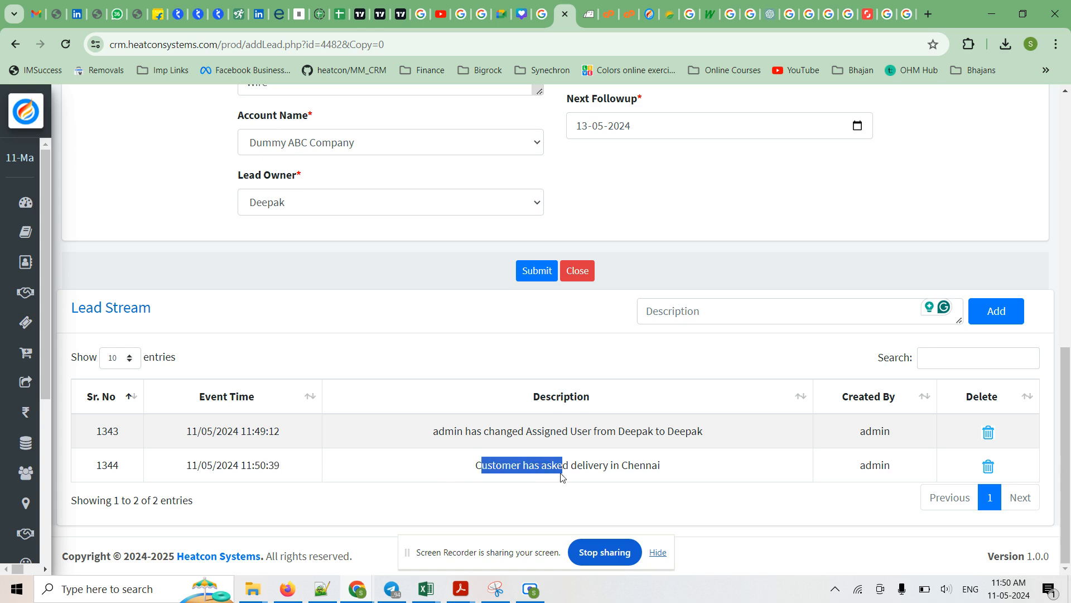
{"action": "left_click", "coordinate": [687, 470]}
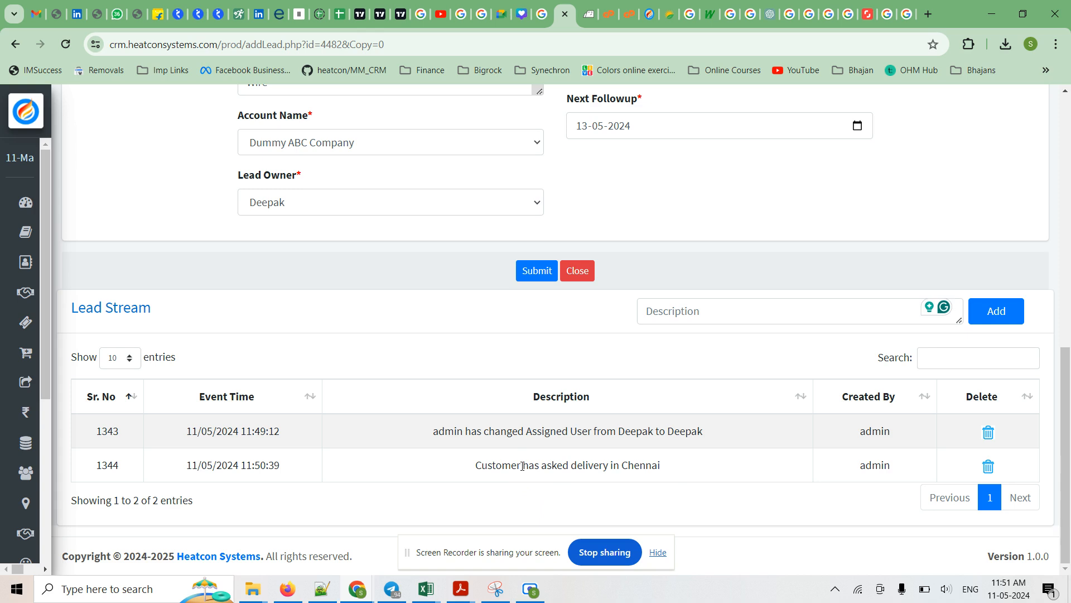
{"action": "left_click_drag", "start_coordinate": [482, 464], "coordinate": [699, 474]}
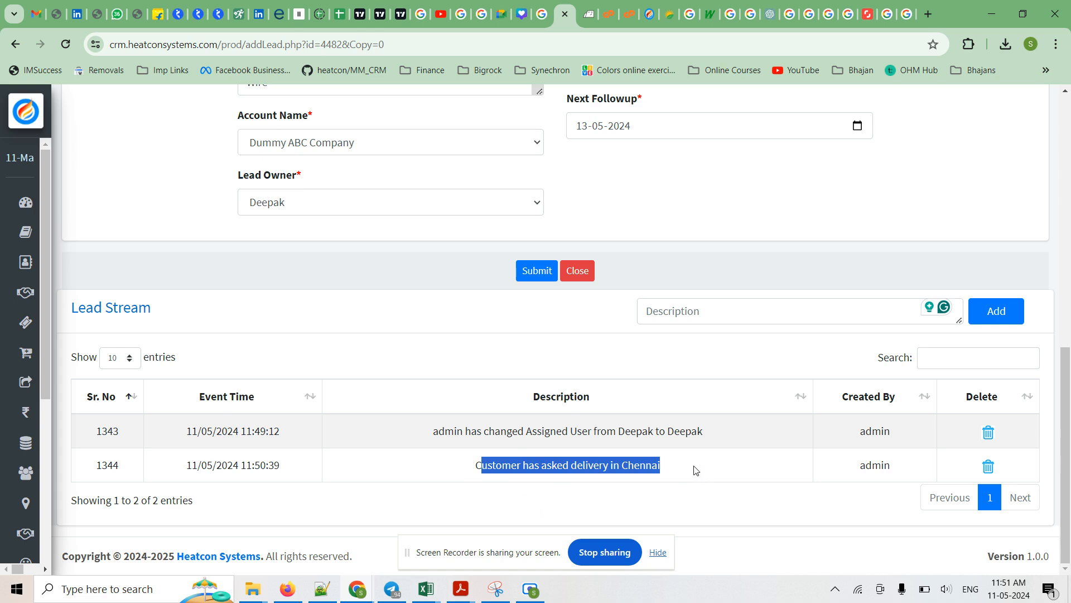
{"action": "left_click", "coordinate": [696, 470]}
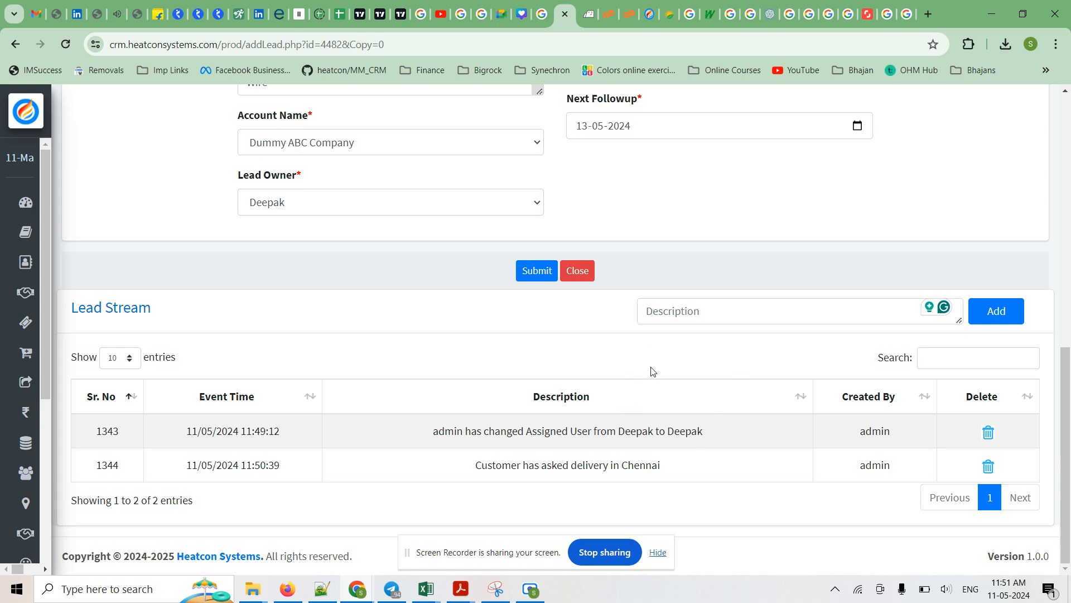
{"action": "double_click", "coordinate": [126, 307]}
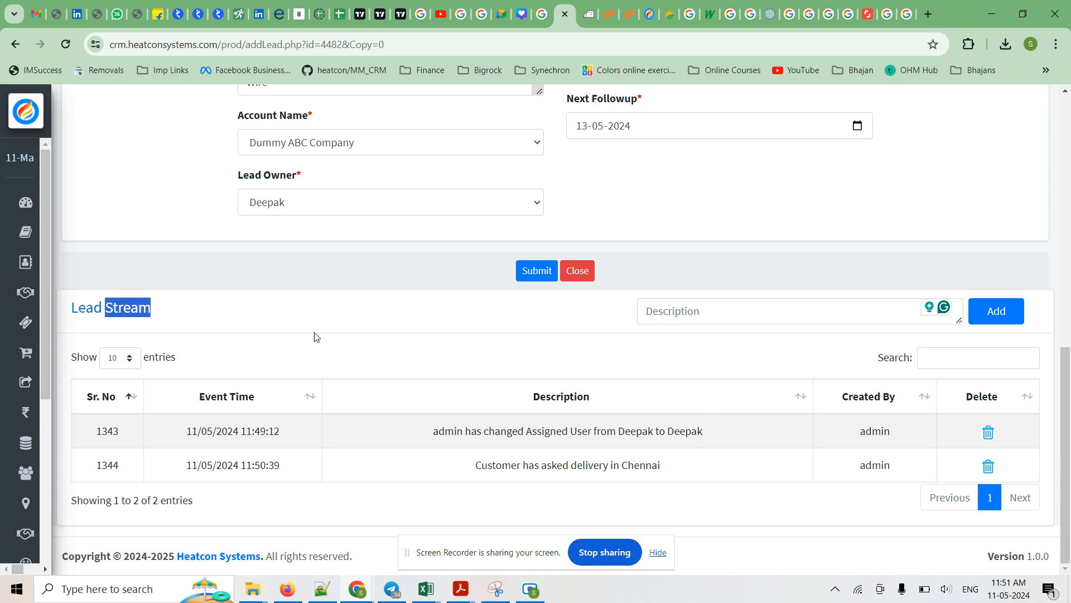
Look over the Dummy Temperature Sensor lead's fields and close it to return to the lead list.
{"action": "scroll", "coordinate": [708, 380], "scroll_direction": "up", "scroll_amount": 10}
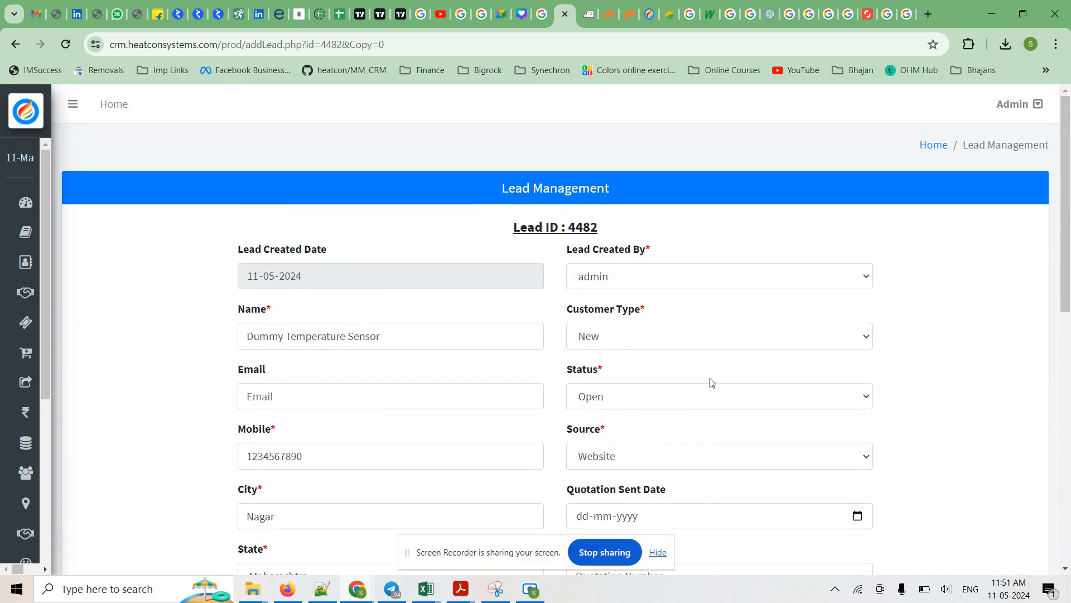
{"action": "scroll", "coordinate": [712, 383], "scroll_direction": "down", "scroll_amount": 9}
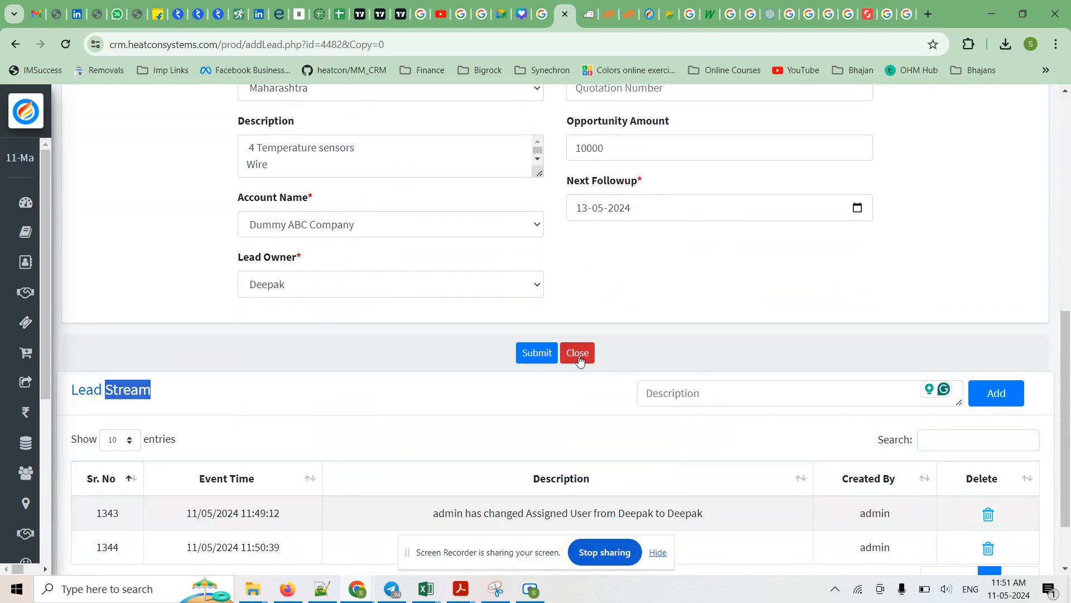
{"action": "left_click", "coordinate": [578, 357]}
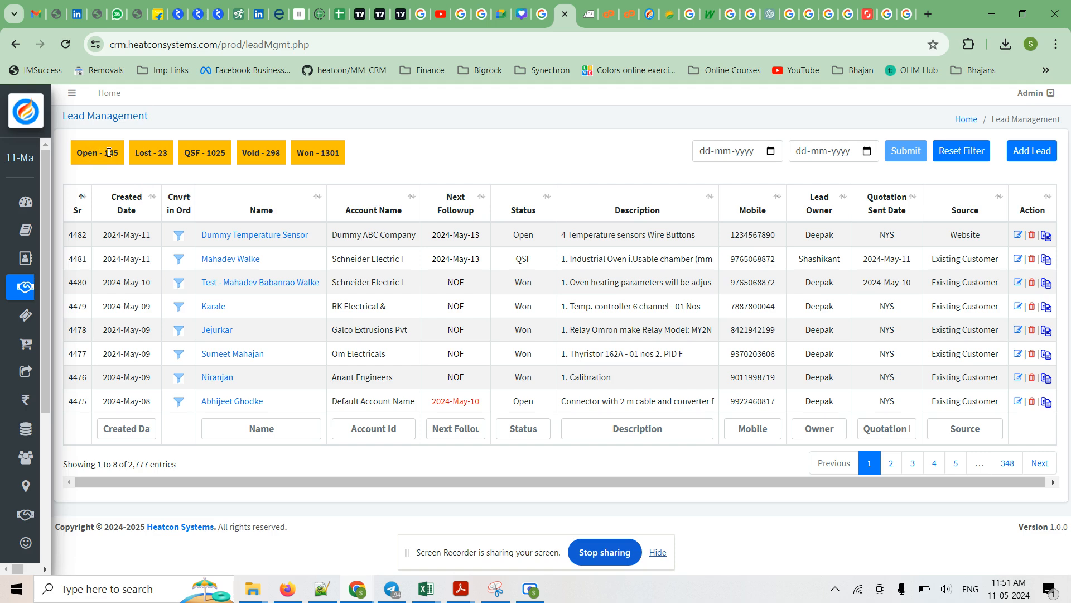
Examine the QSF, Void and Won status counters above the lead list.
{"action": "double_click", "coordinate": [191, 151]}
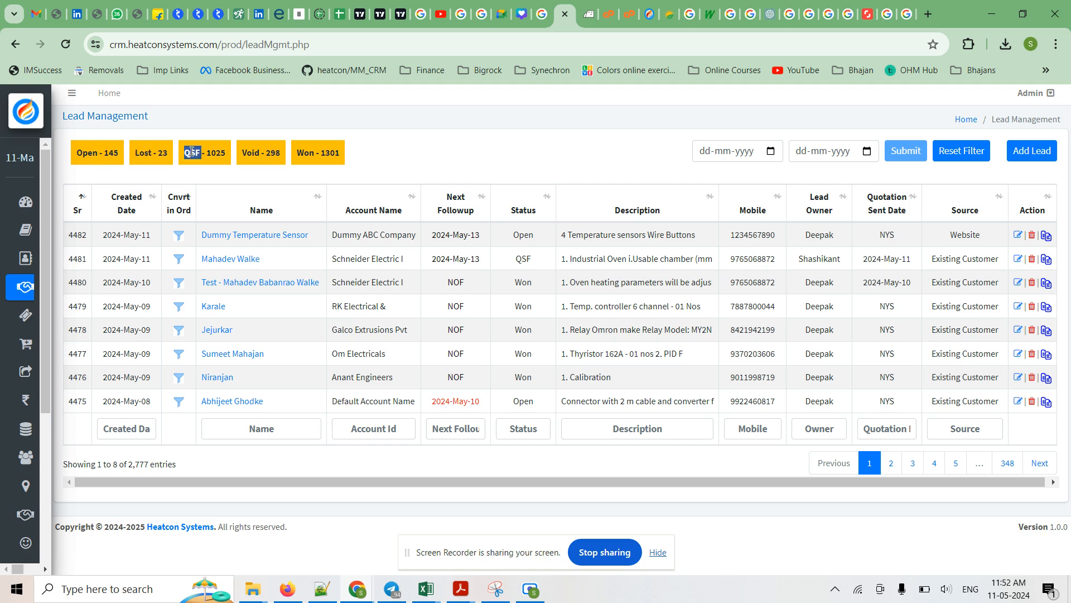
{"action": "double_click", "coordinate": [254, 152]}
{"action": "double_click", "coordinate": [307, 153]}
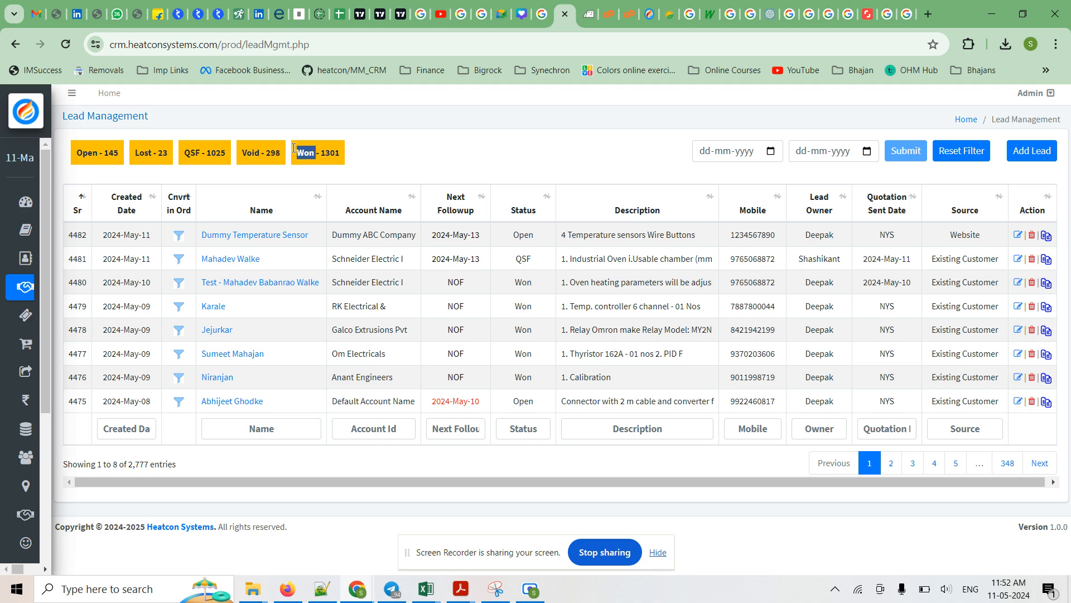